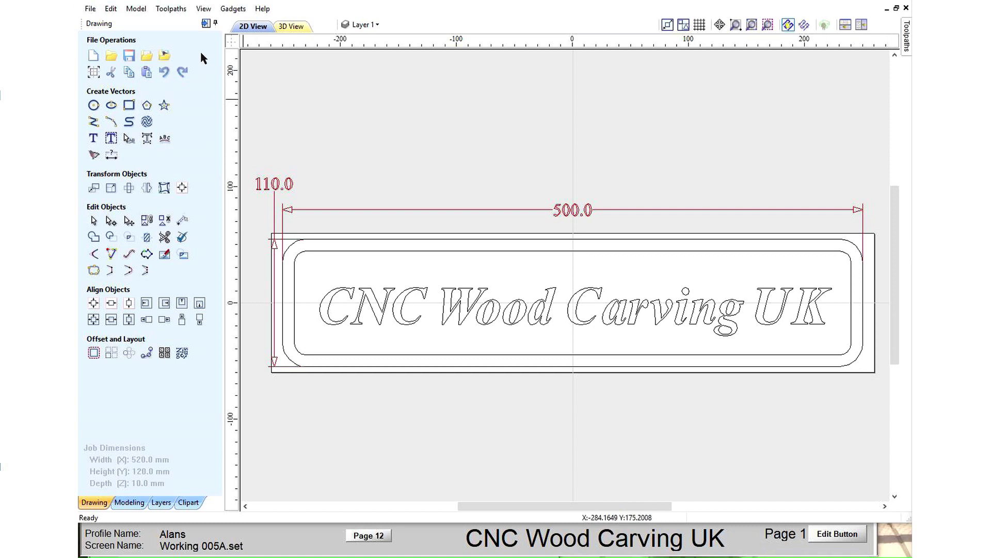
Hide the drawing panel, close the preview, and confirm material setup: 10.0 mm thick, home X -50, Y 250.
click(206, 24)
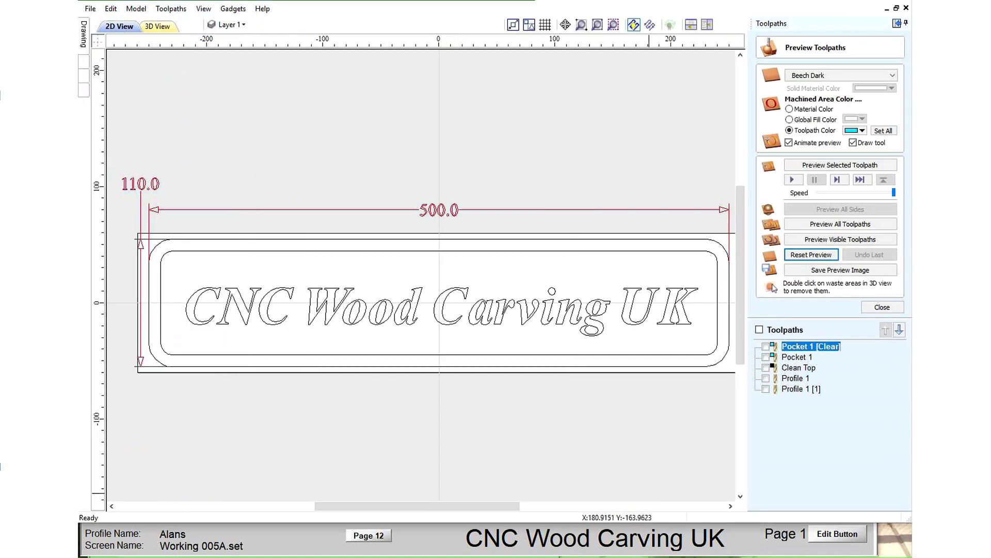
click(882, 308)
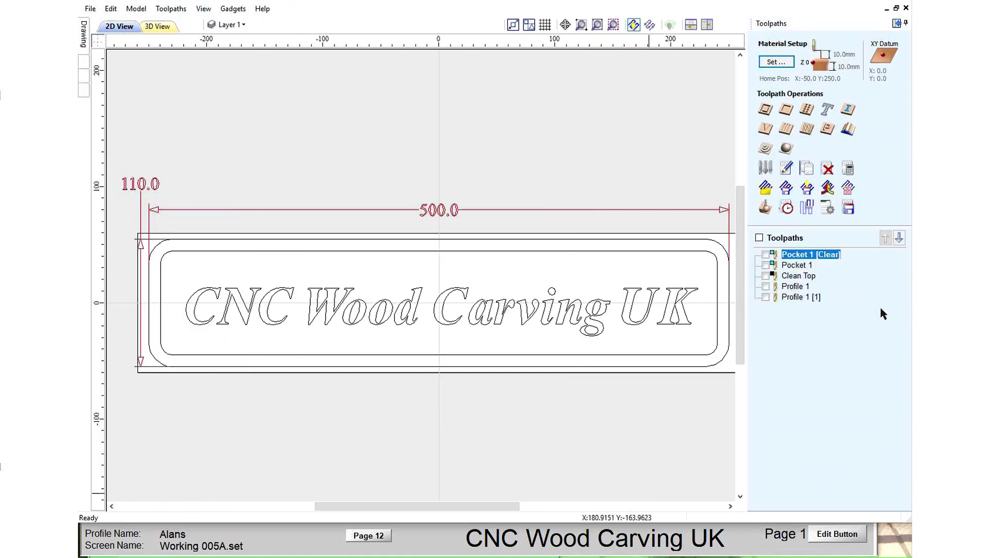
click(776, 61)
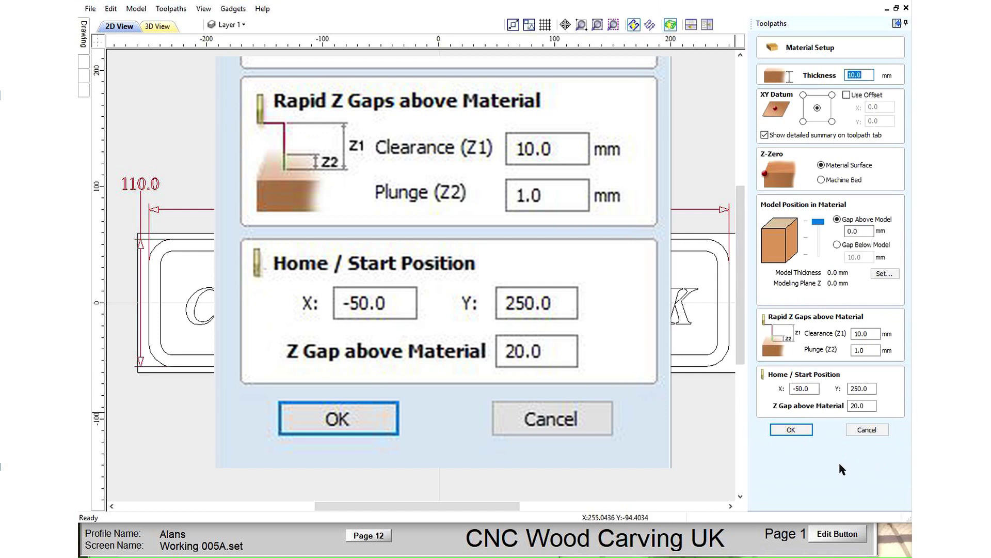
click(869, 429)
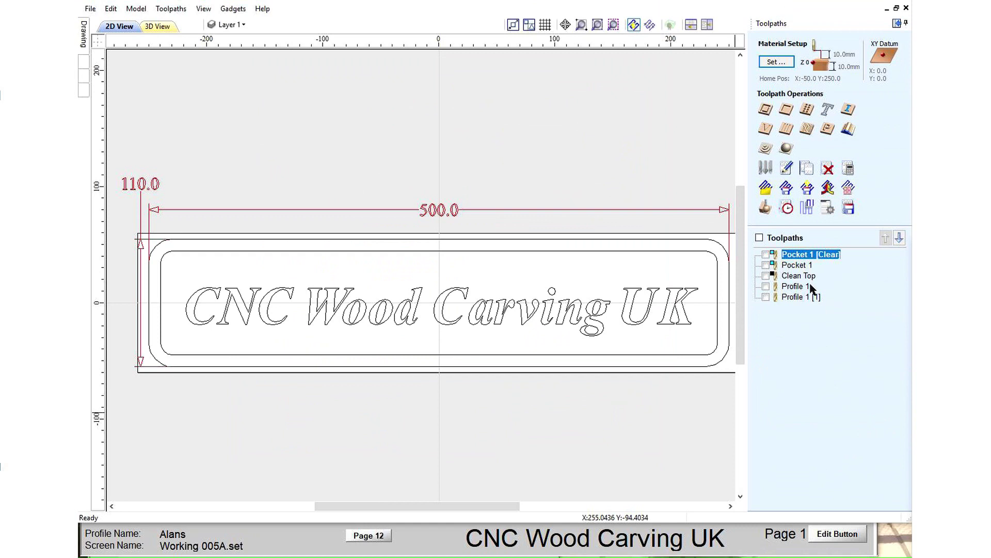
Preview all toolpaths in 3D and remove the waste offcuts at the sign's right and left ends.
click(766, 208)
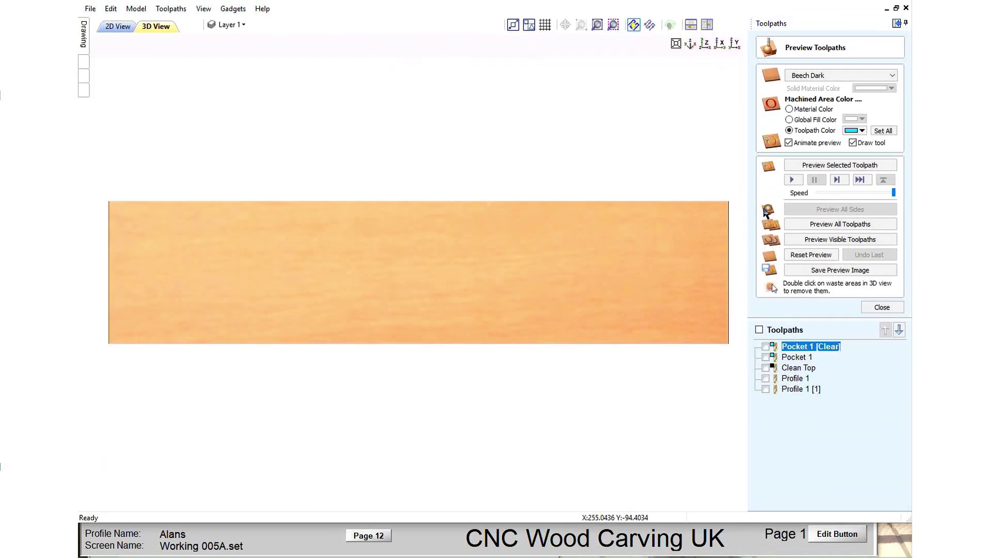
click(828, 225)
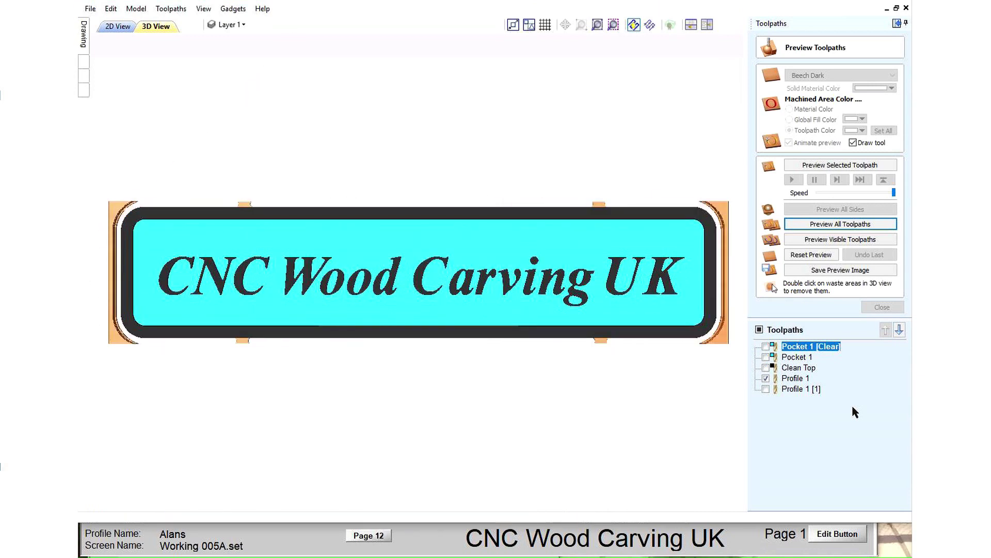
double_click(719, 335)
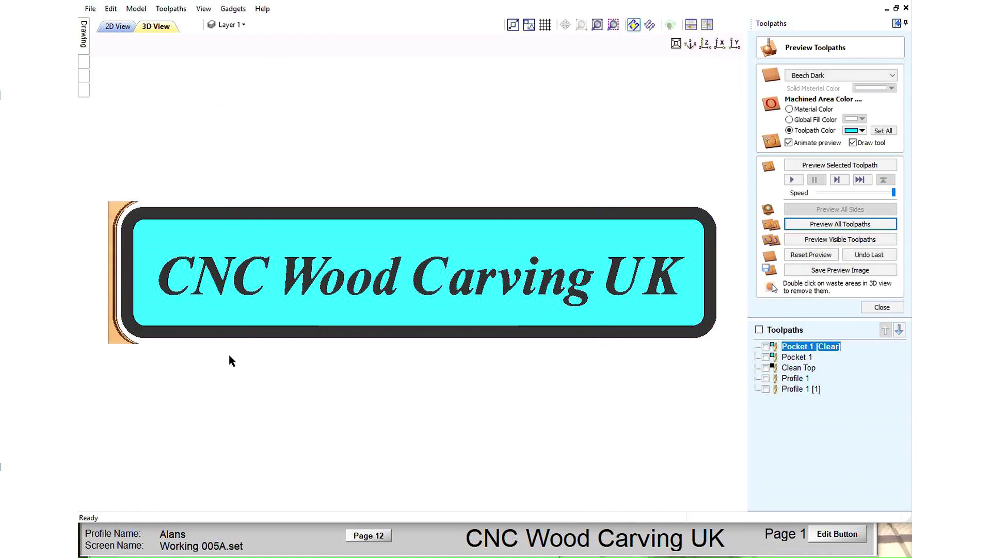
double_click(111, 333)
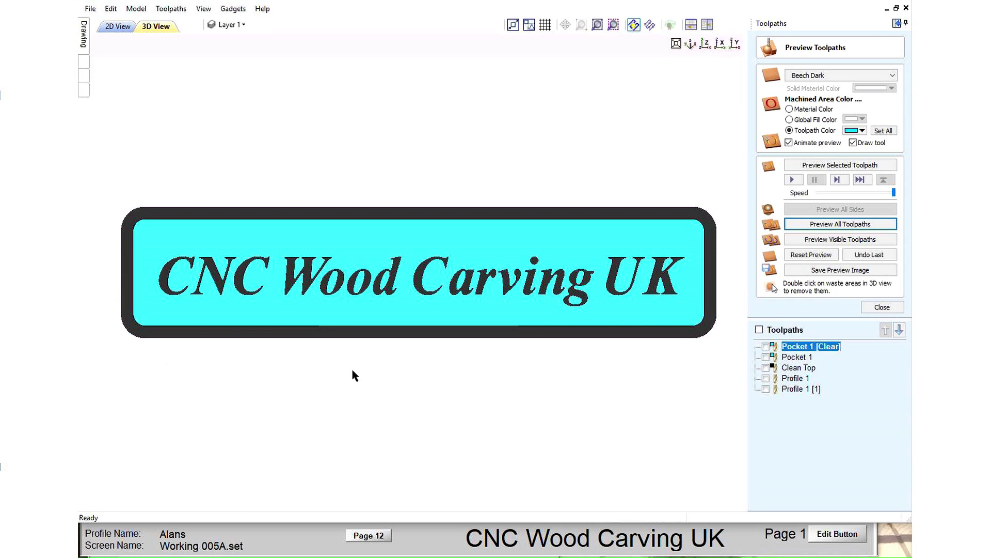
Save the preview image as 'Aspire Sign', stripping the .crv3d extension from the reused name.
click(832, 270)
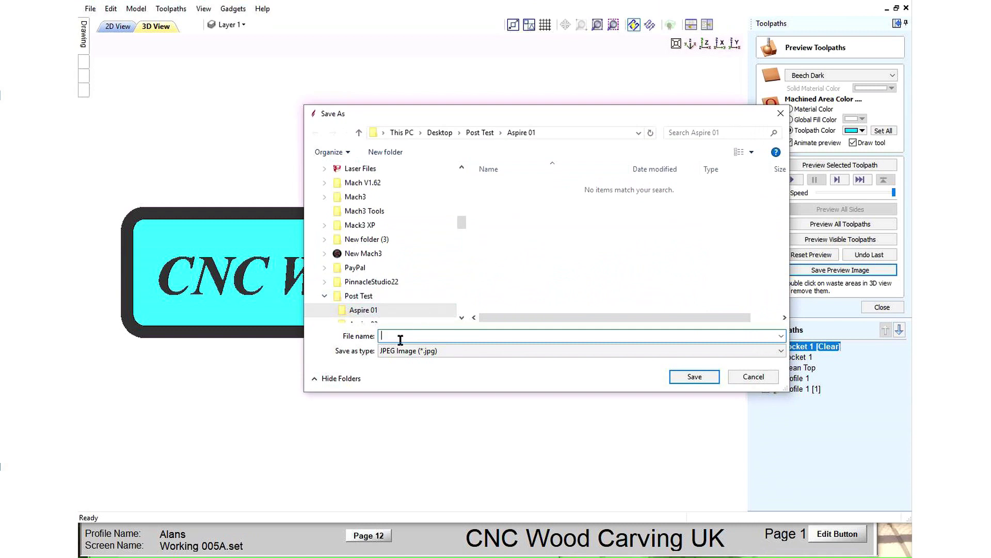
text(a)
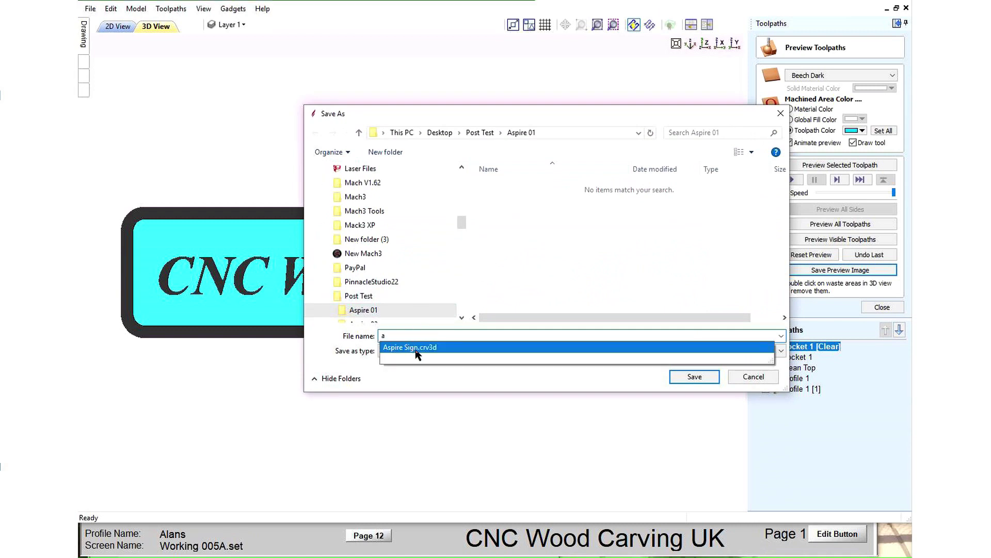
click(416, 348)
click(450, 336)
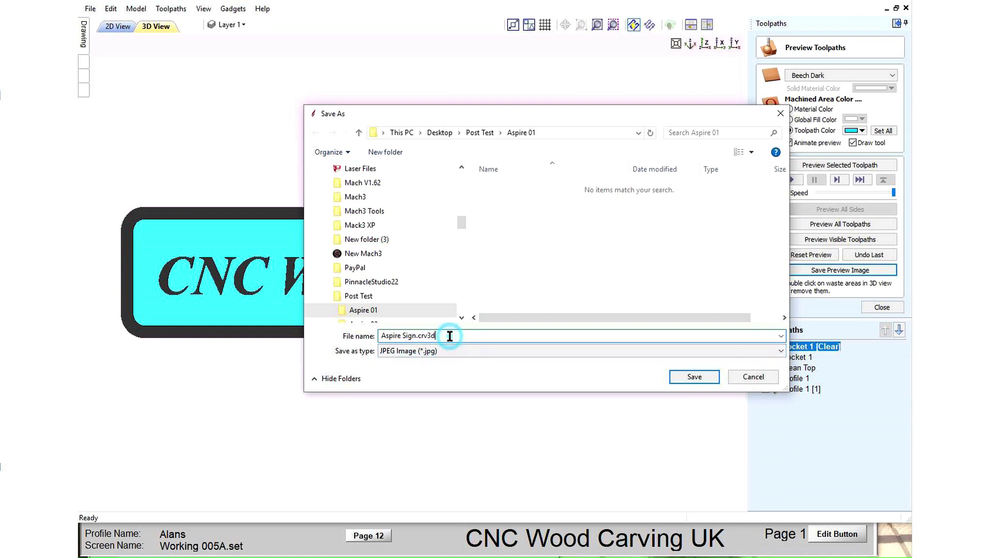
key(BackSpace)
key(BackSpace)
key(BackSpace)
key(BackSpace)
key(BackSpace)
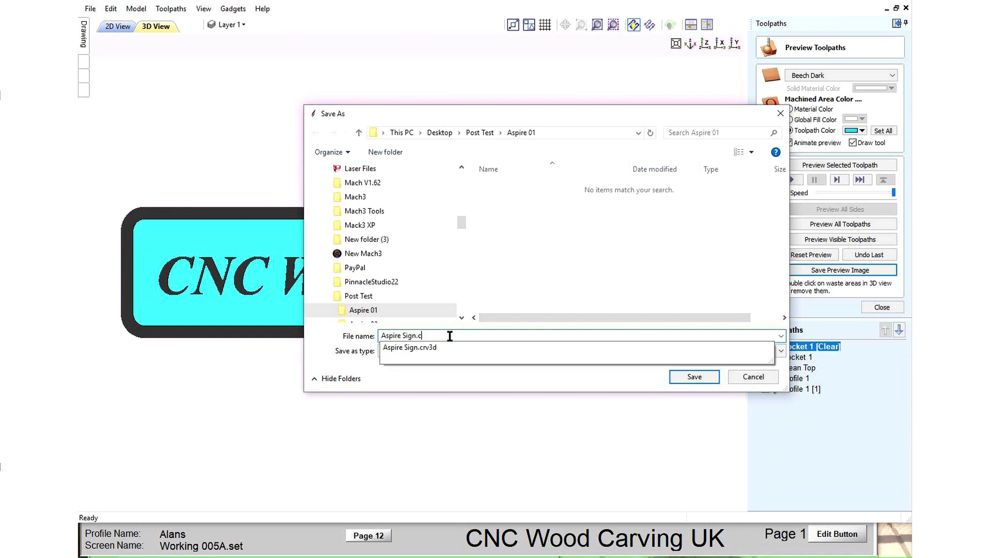
key(BackSpace)
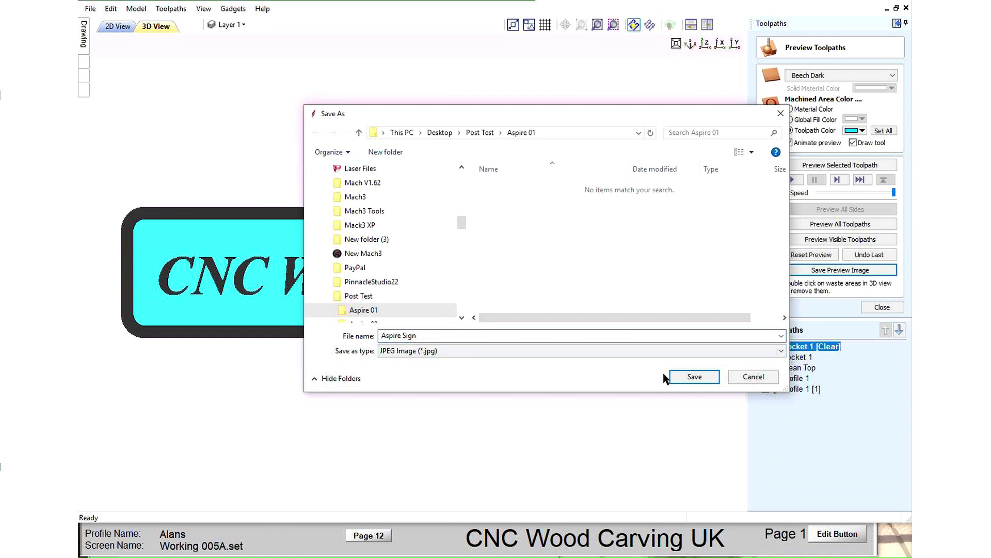
click(690, 381)
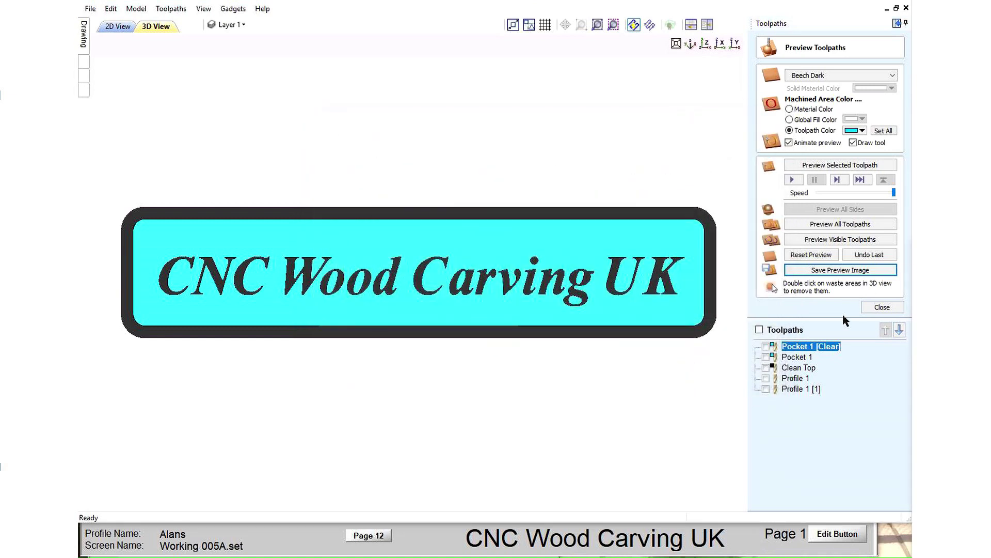
Save all five toolpaths to one file with the OMIOCNC X6.1500GT2 (mm) post-processor.
click(881, 308)
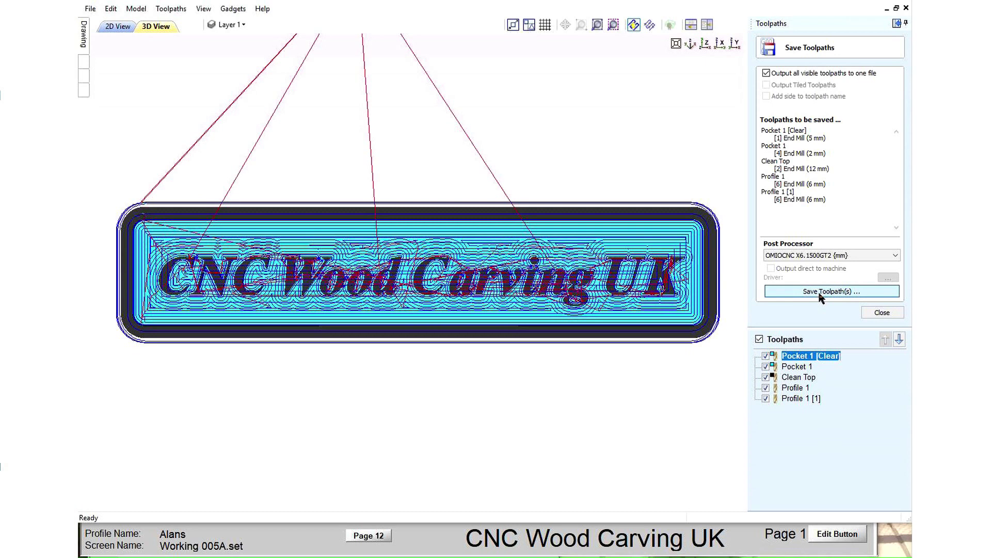
click(821, 292)
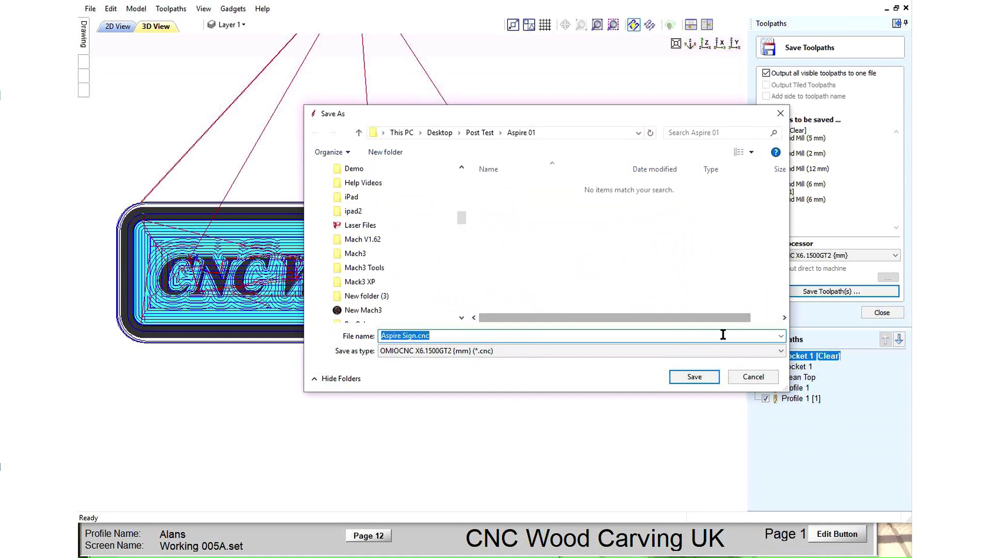
Confirm the output name Aspire Sign.cnc and set tool renumbering to No.
click(694, 377)
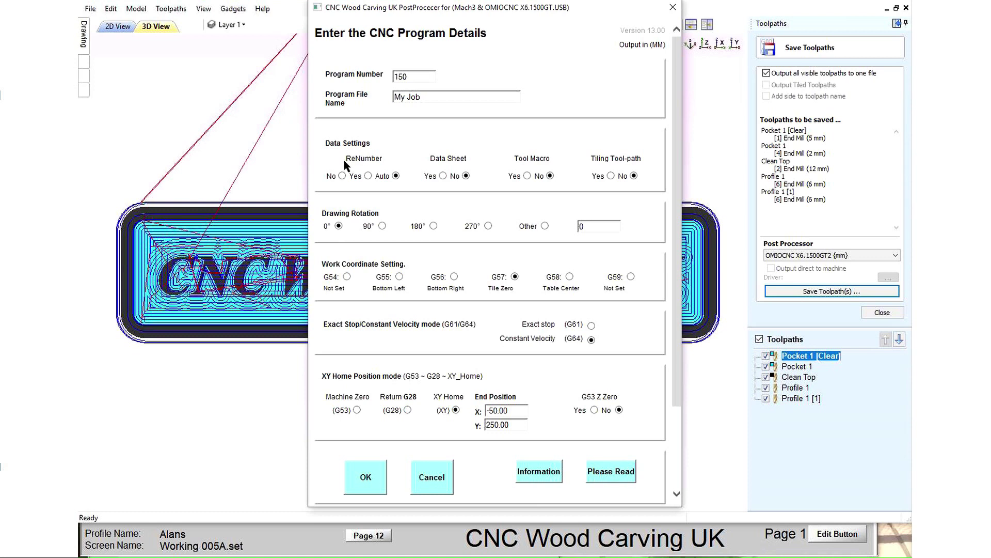
click(343, 177)
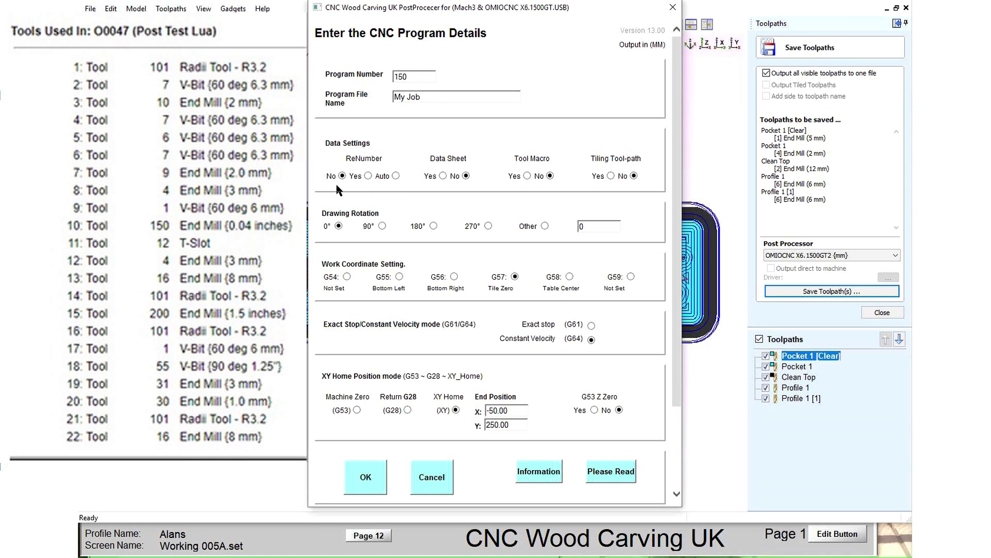
Switch tool renumbering to Yes, then to Auto.
click(368, 176)
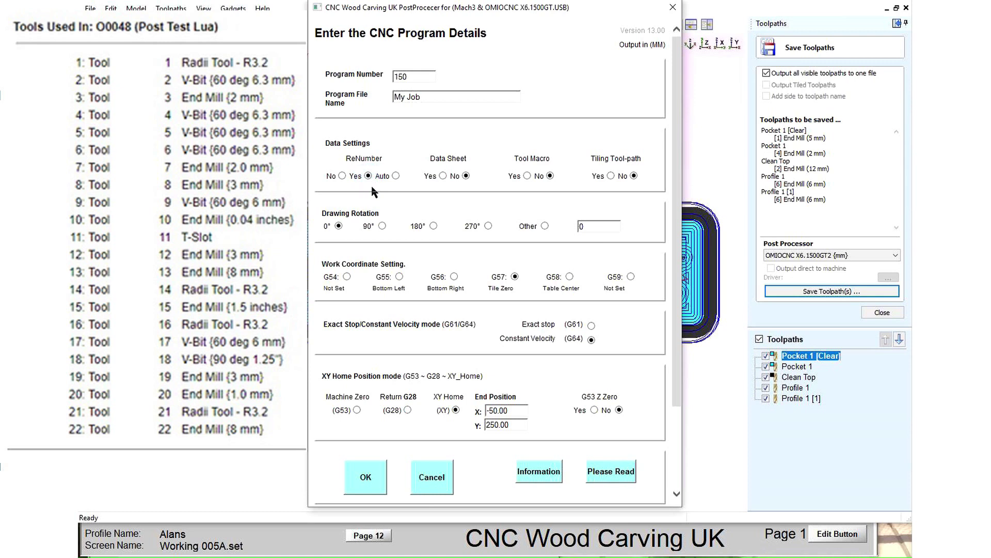
click(396, 176)
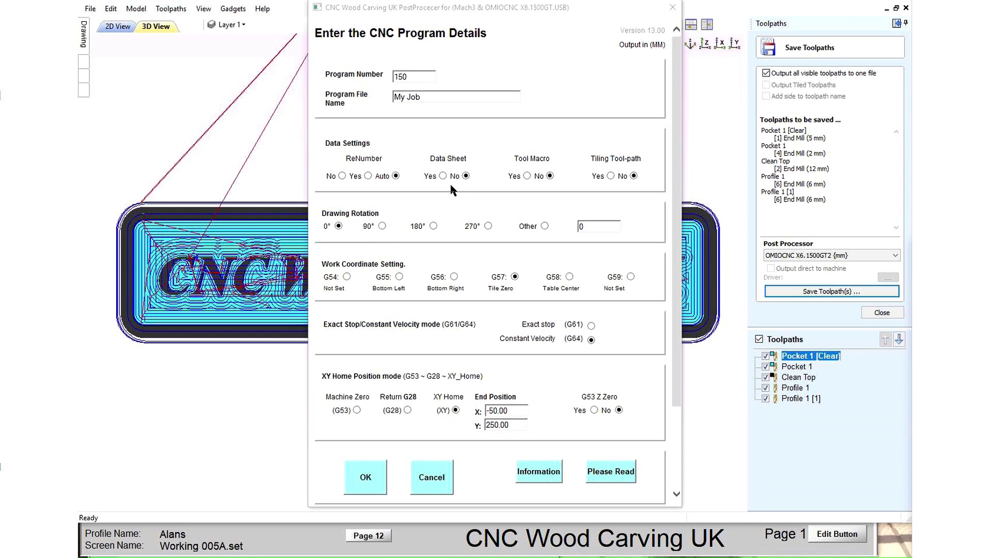
Set Tool Macro to No and Data Sheet to Yes.
click(443, 176)
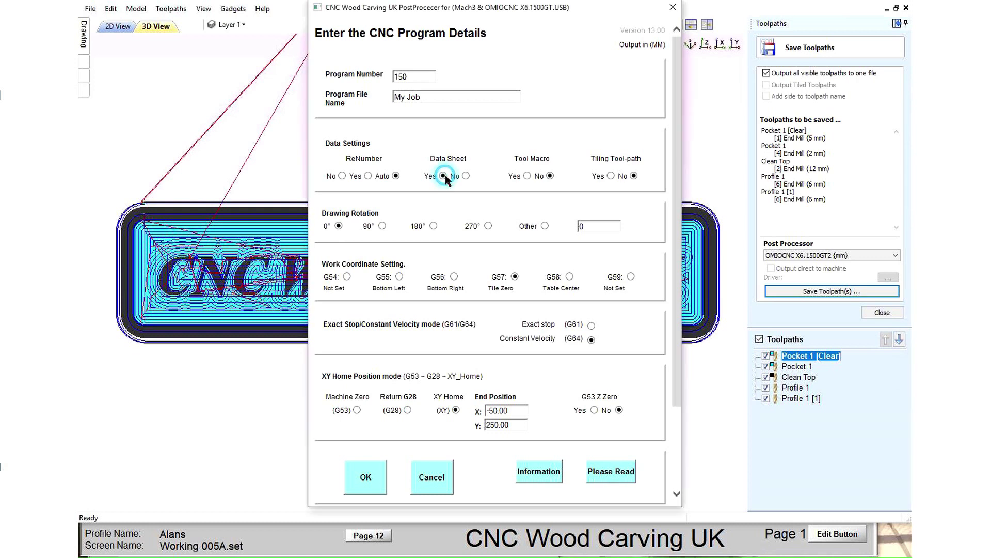
click(466, 176)
click(550, 176)
click(443, 177)
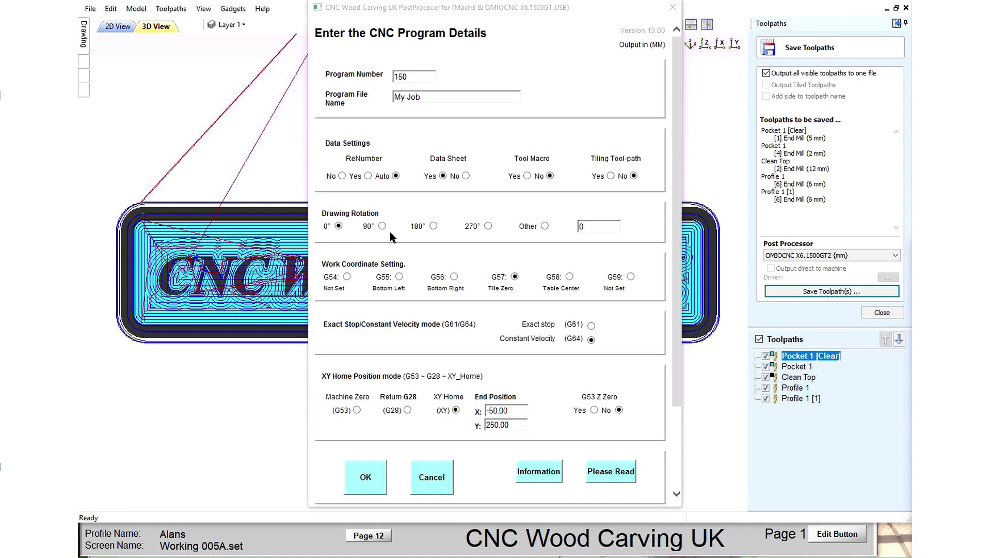
Try 180°, 270° and custom 45° rotations, settle on 90°, and use the G58 table-centre offset.
click(433, 226)
click(488, 226)
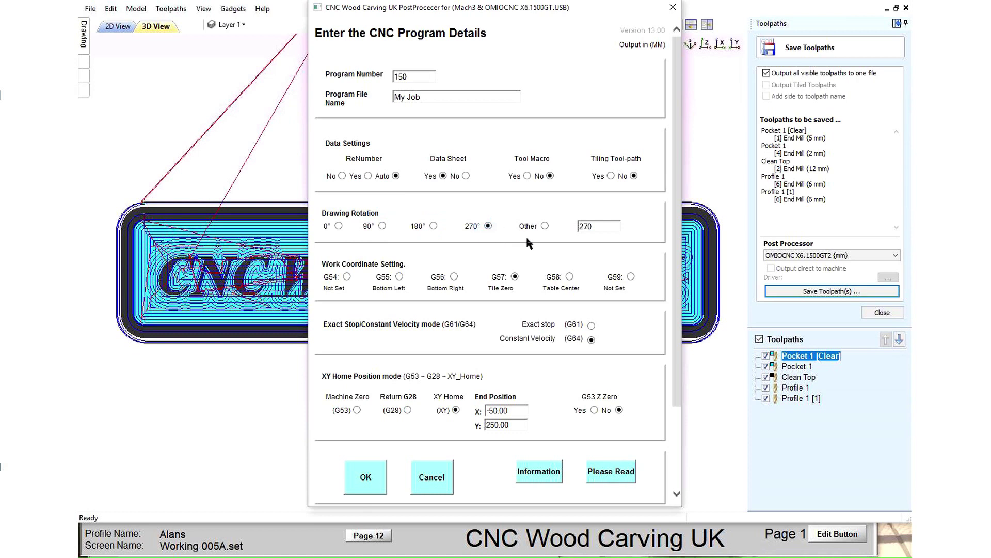
click(545, 226)
text(45)
click(339, 226)
click(373, 226)
click(570, 278)
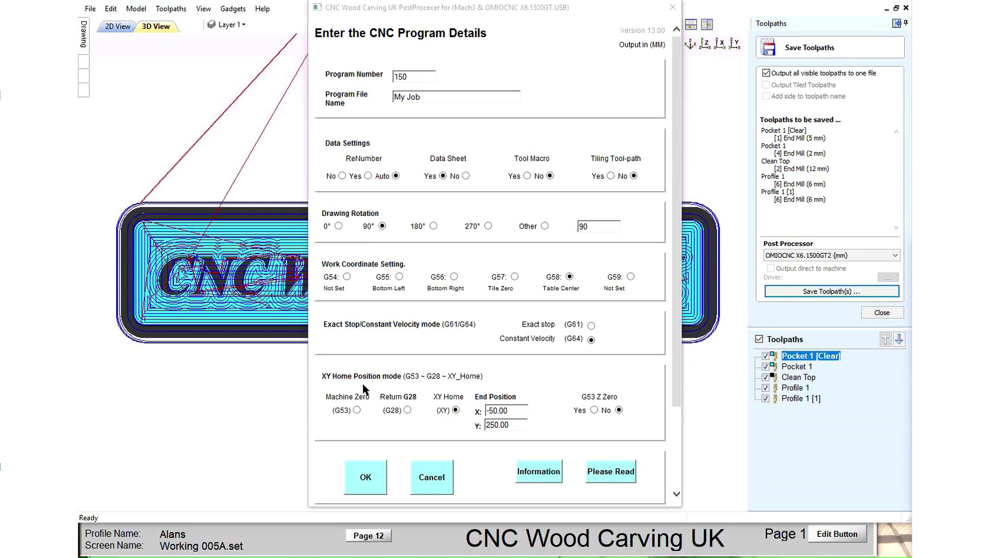
Set XY home to Return G28, End Position X to -50.0, and spindle return to Machine Zero (G53).
click(357, 410)
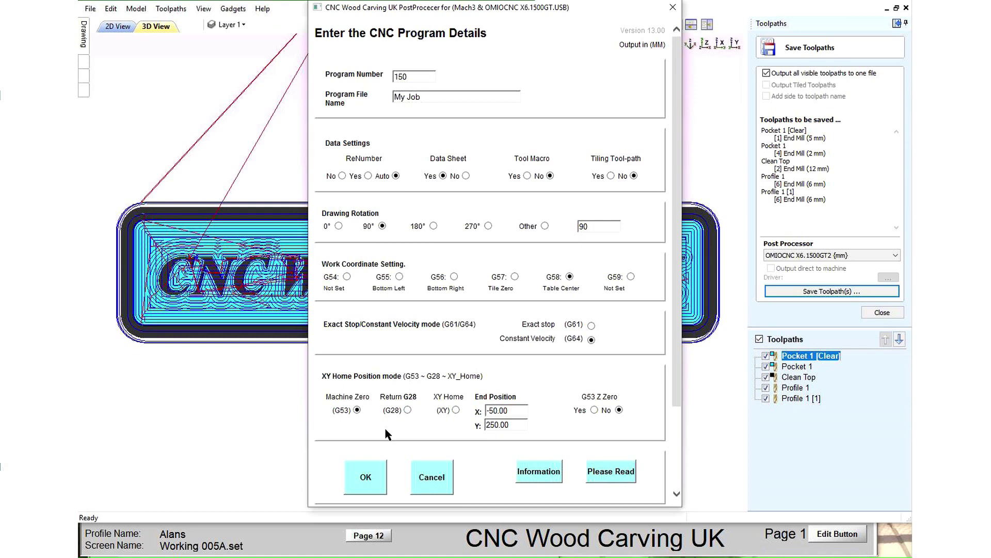
click(408, 409)
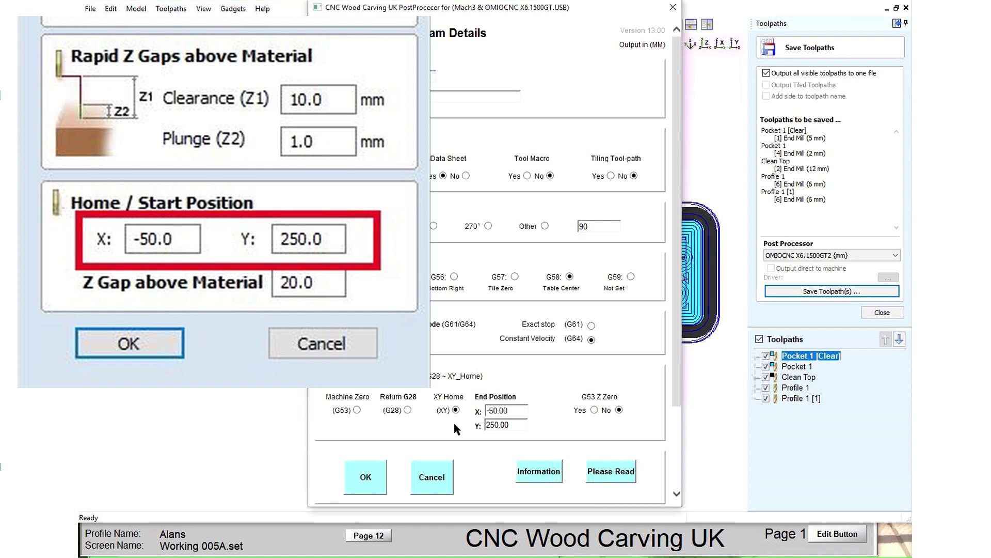
click(514, 412)
drag(497, 412, 476, 417)
text(-)
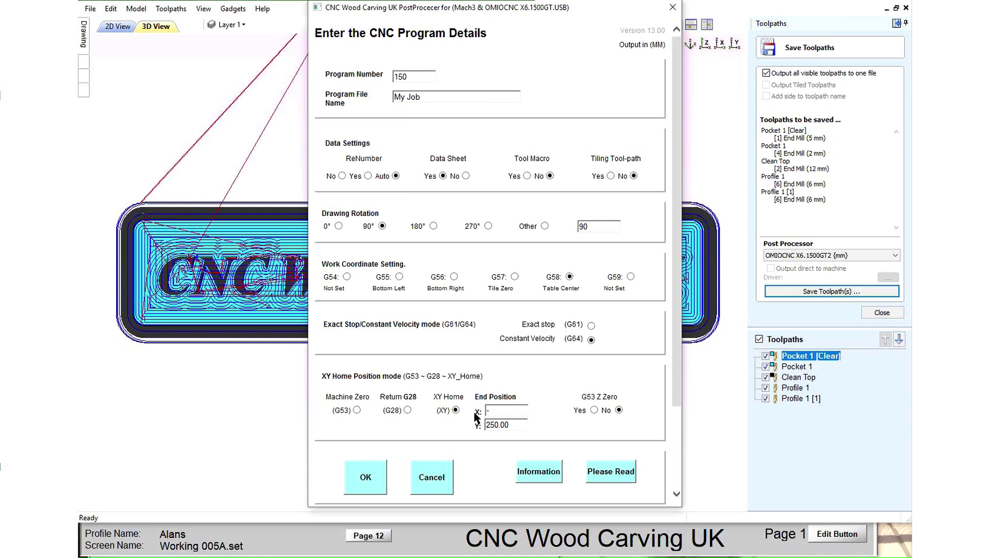
text(50.0)
click(595, 409)
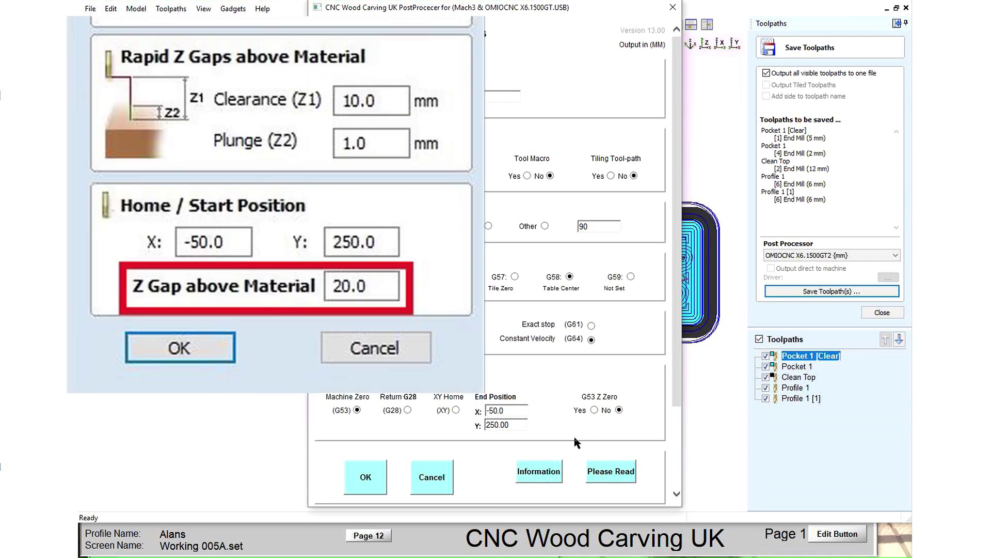
scroll(577, 443, down, 3)
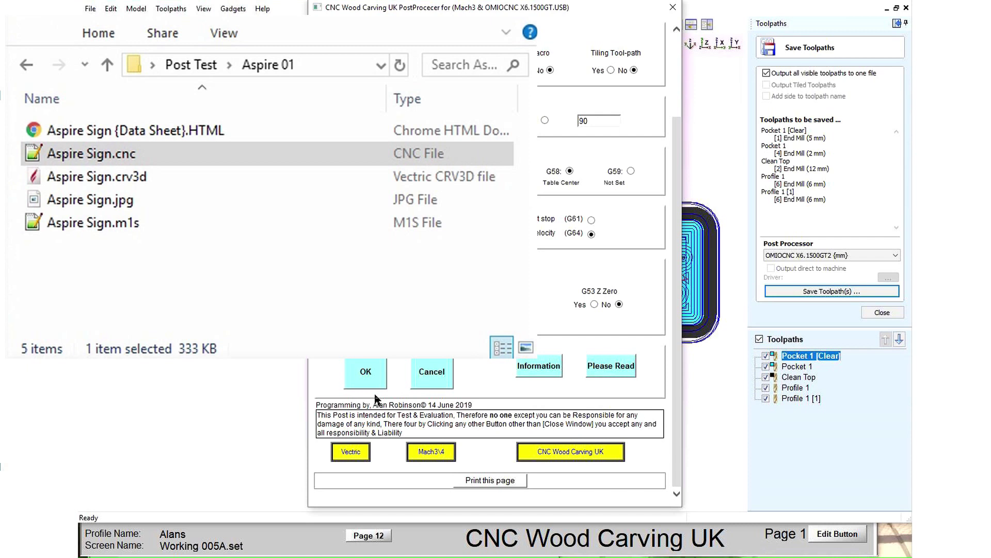
Reset the post-processor settings to defaults and bring up its help Information.
click(376, 398)
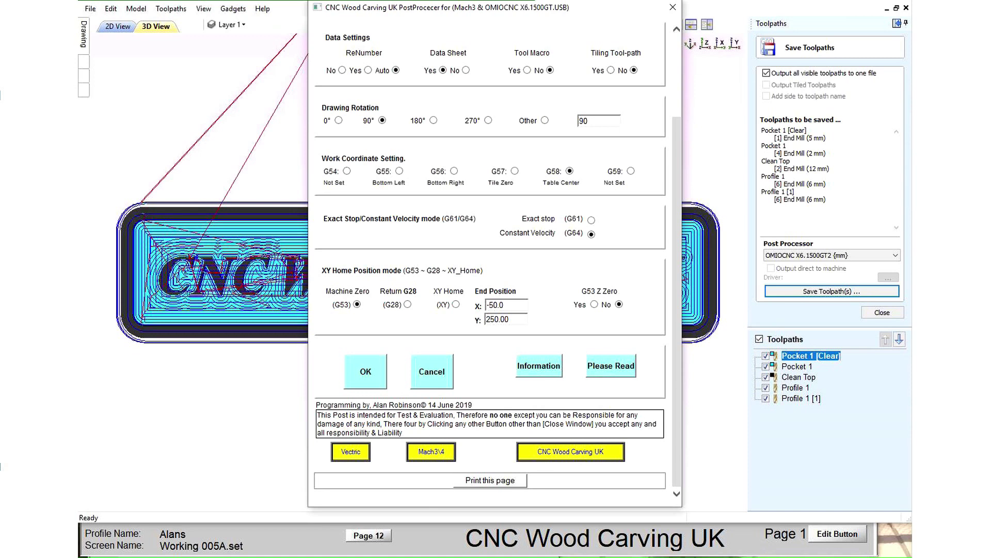
click(537, 373)
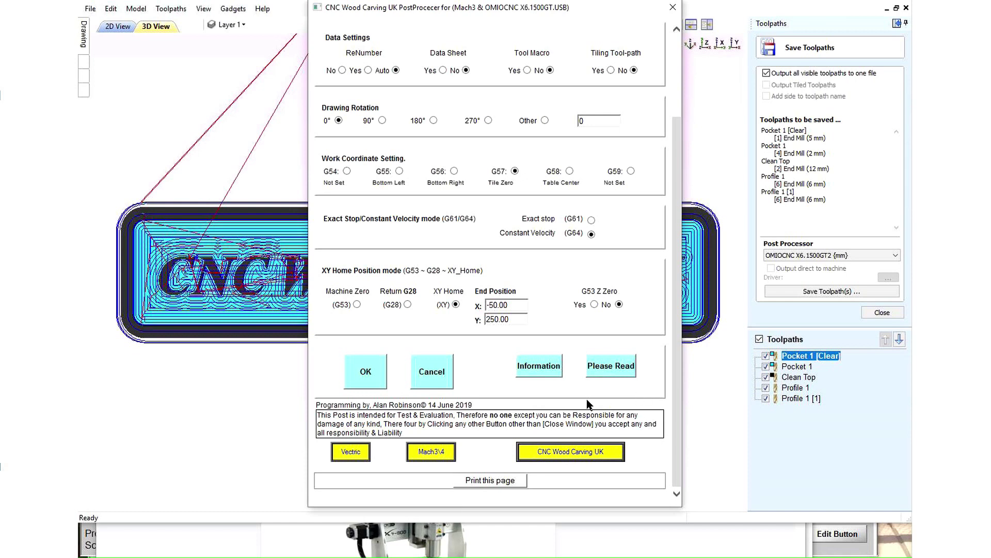
click(537, 372)
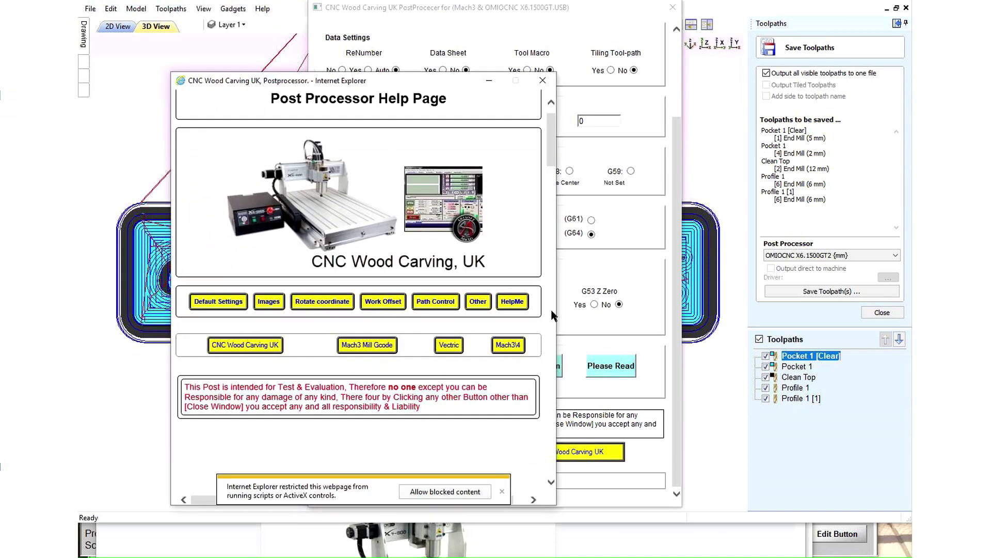
click(459, 494)
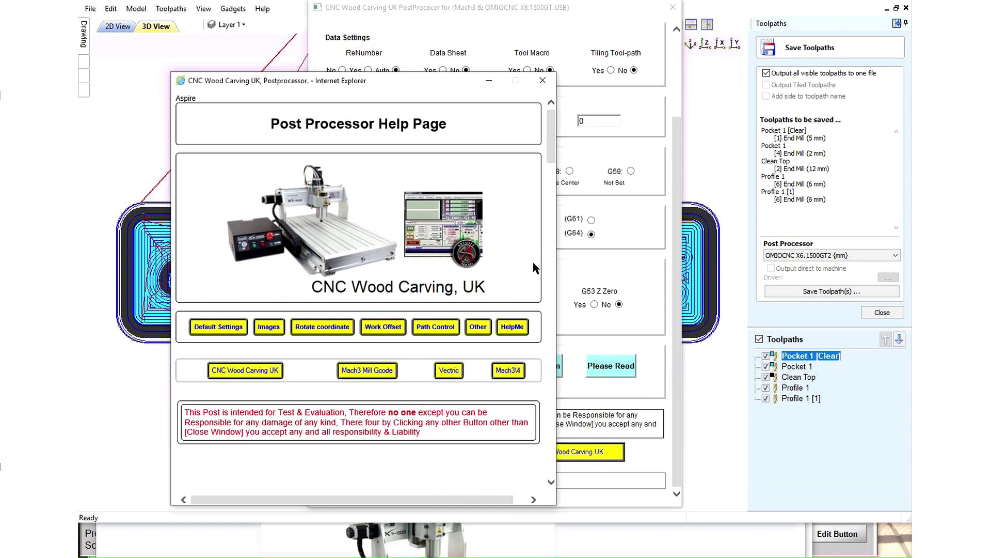
scroll(526, 266, down, 6)
scroll(507, 292, down, 10)
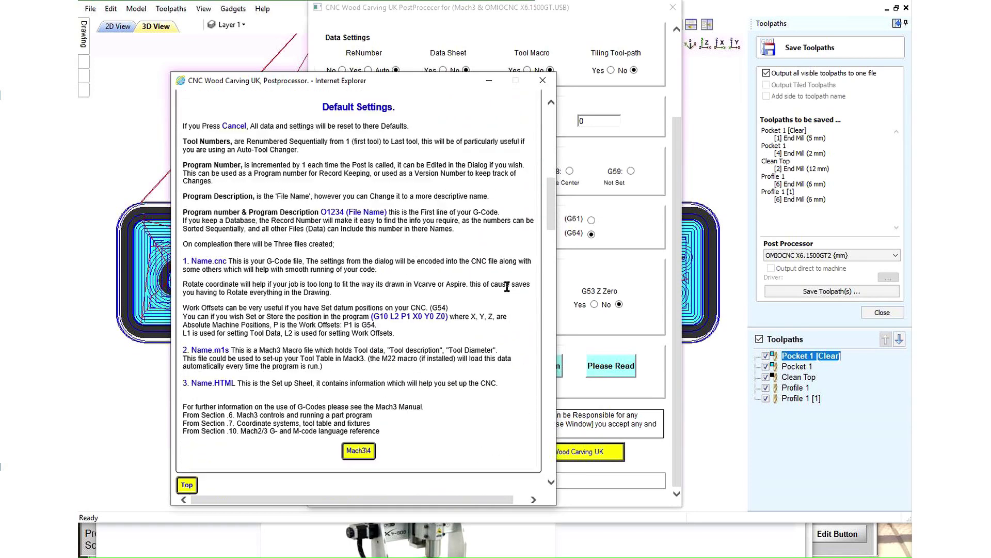
scroll(507, 292, down, 15)
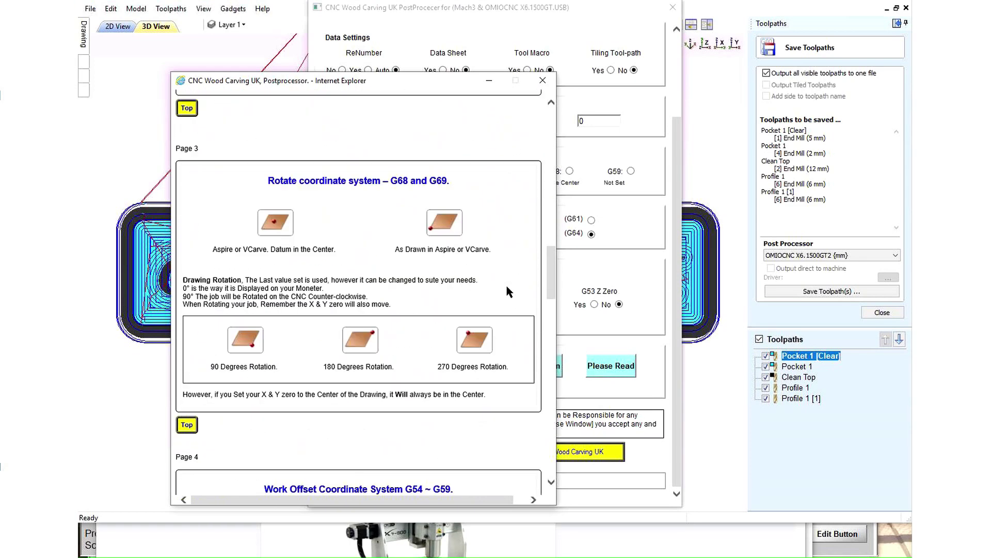
scroll(508, 292, down, 15)
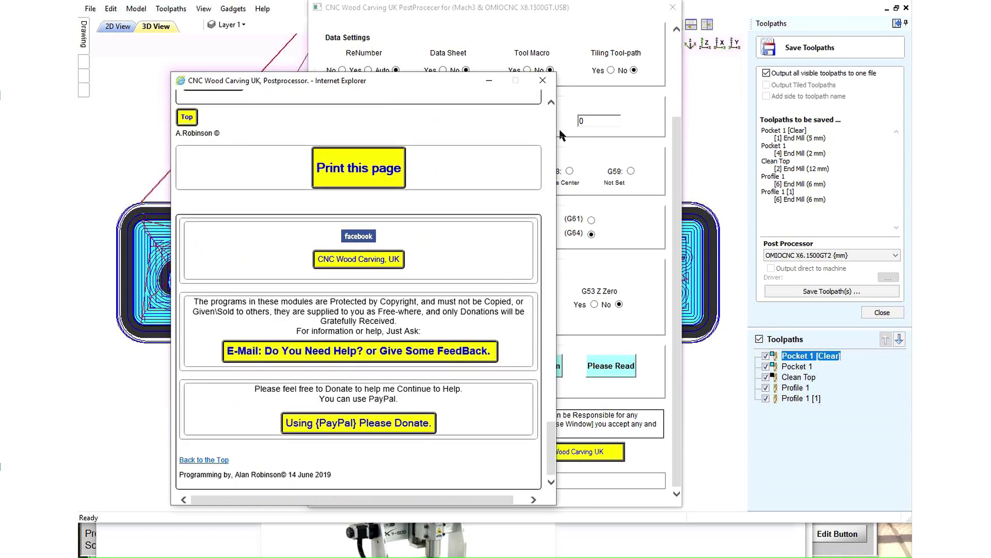
click(544, 80)
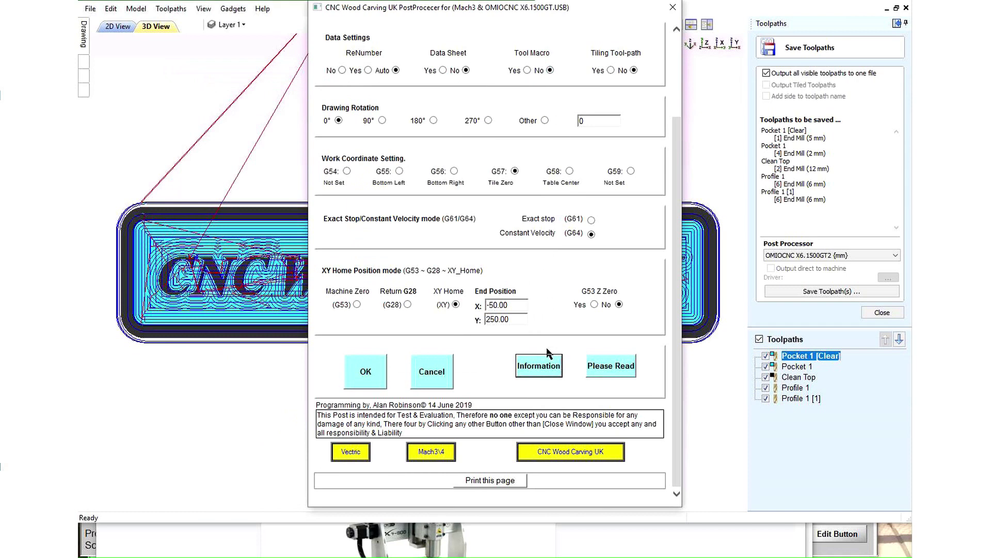
click(609, 369)
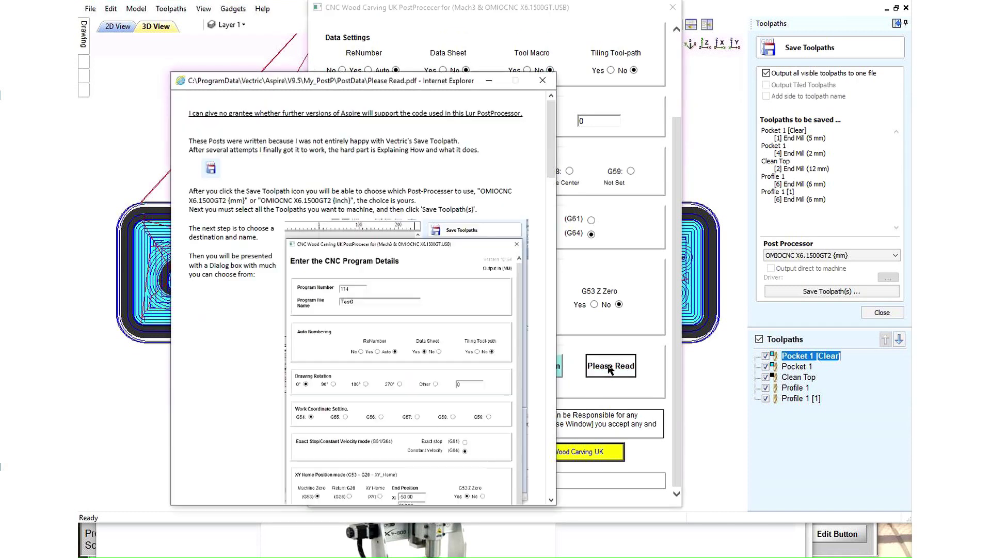
scroll(534, 287, down, 5)
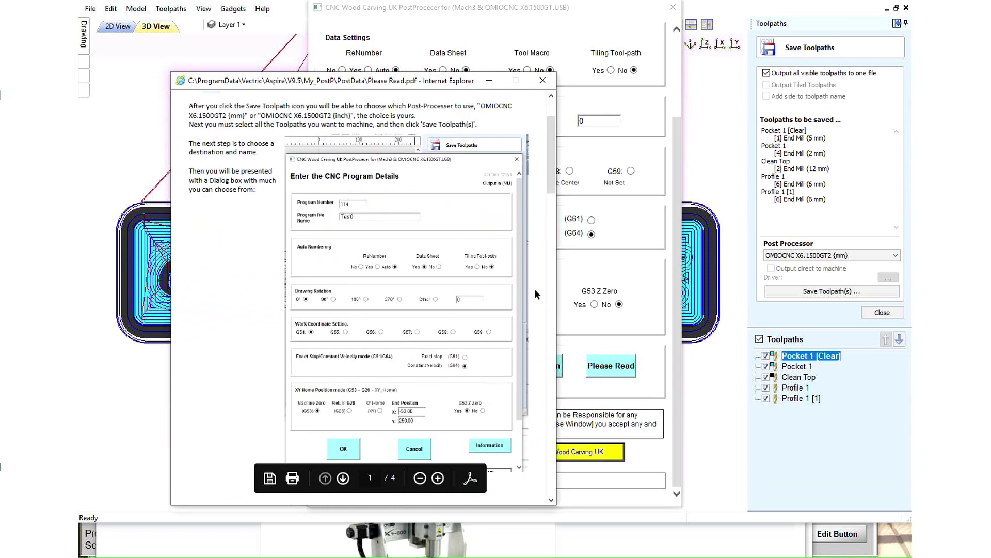
scroll(534, 290, down, 8)
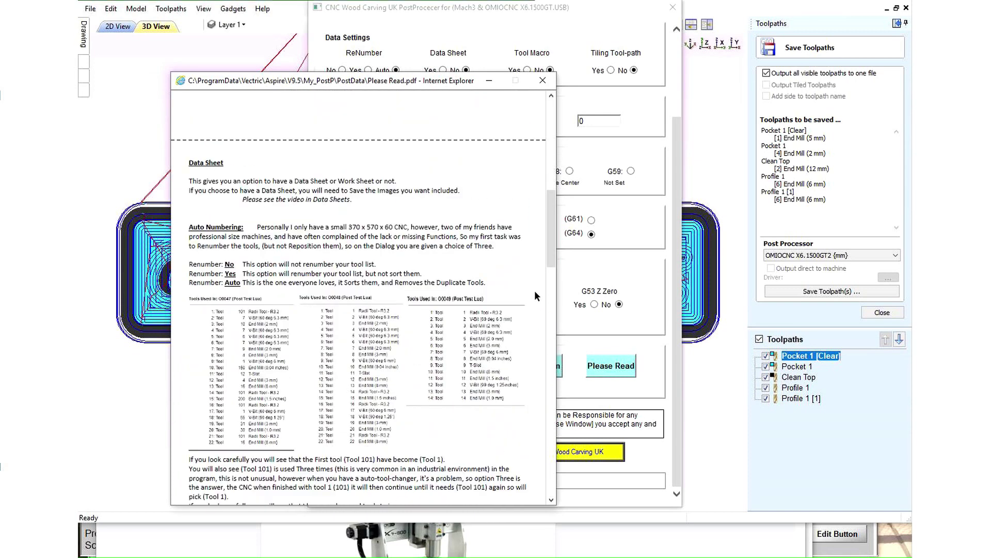
scroll(534, 291, down, 9)
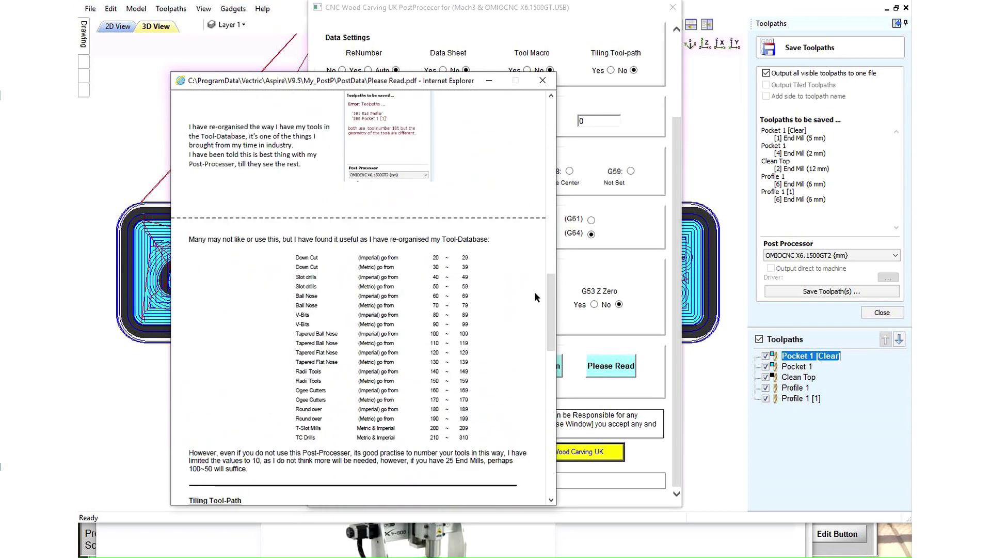
scroll(535, 296, down, 11)
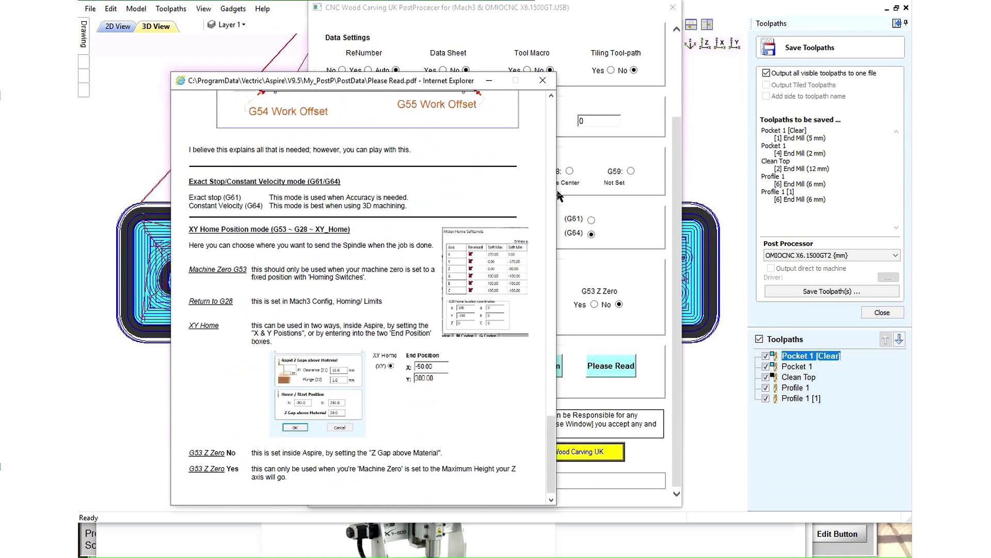
click(543, 80)
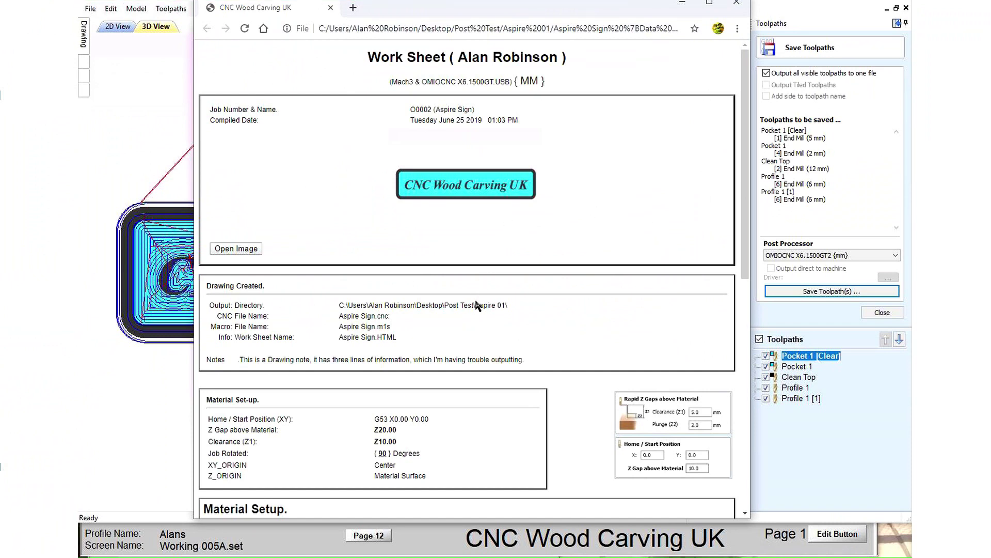
Scroll through the Aspire Sign work sheet, then view the sign image enlarged and close it.
scroll(478, 306, down, 6)
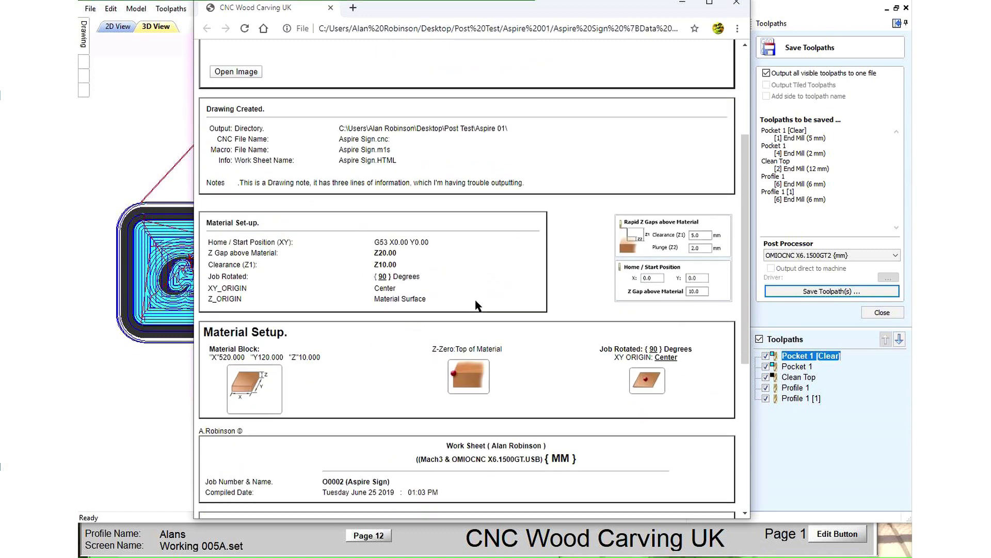
scroll(476, 304, down, 3)
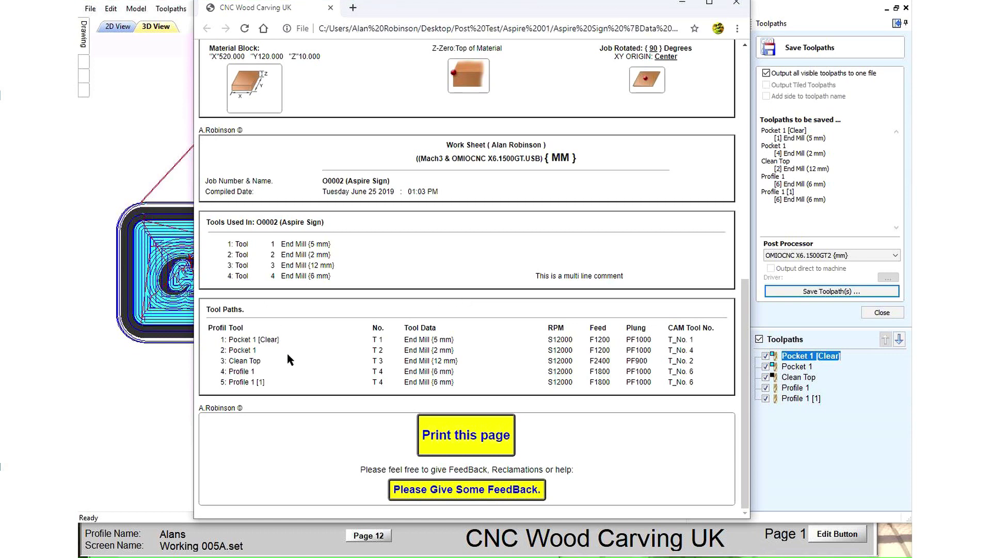
scroll(286, 351, up, 6)
scroll(287, 354, up, 3)
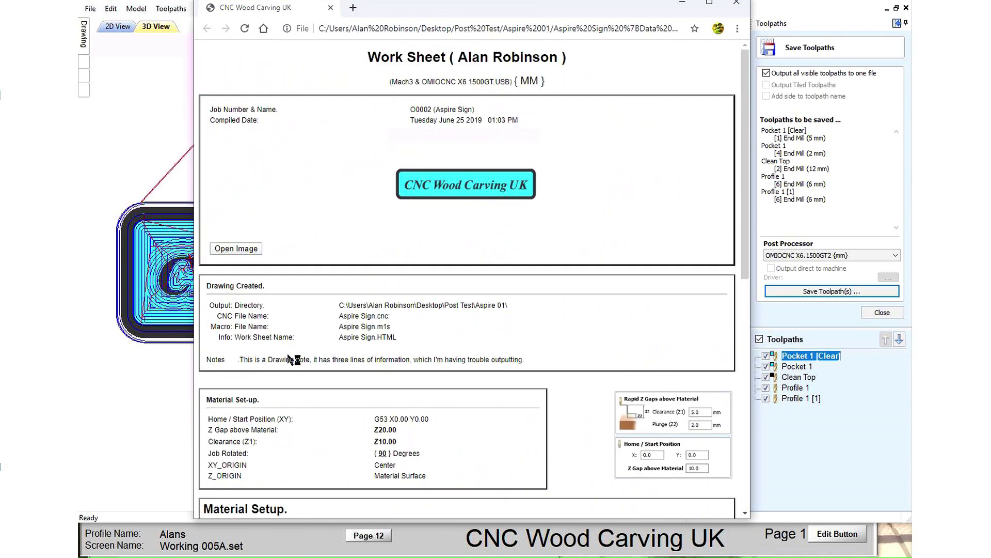
click(235, 250)
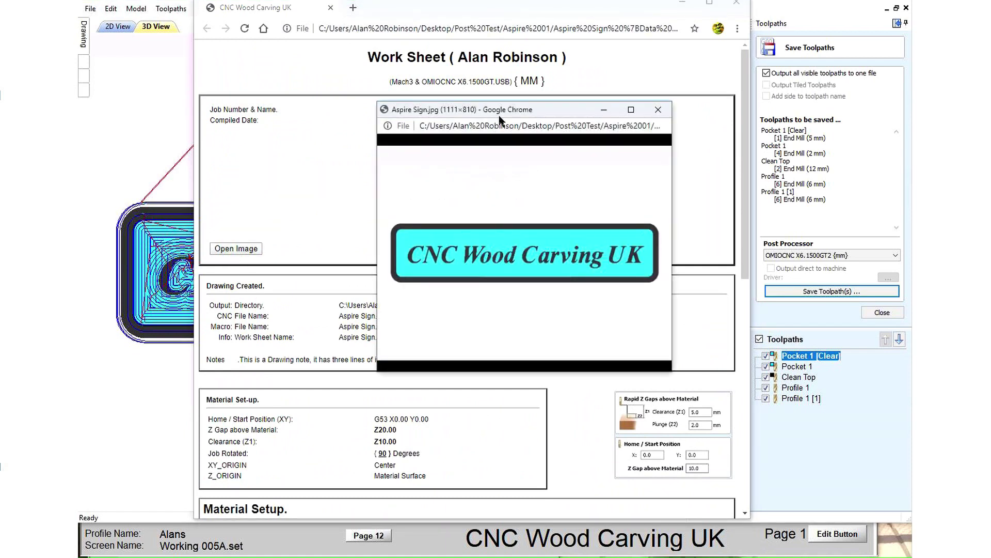
drag(503, 113, 274, 52)
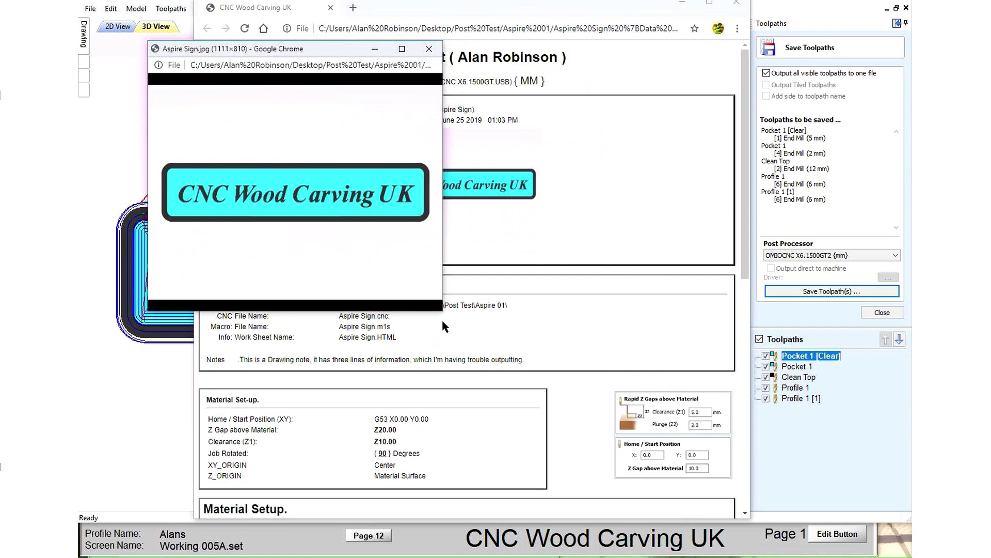
drag(443, 312, 895, 500)
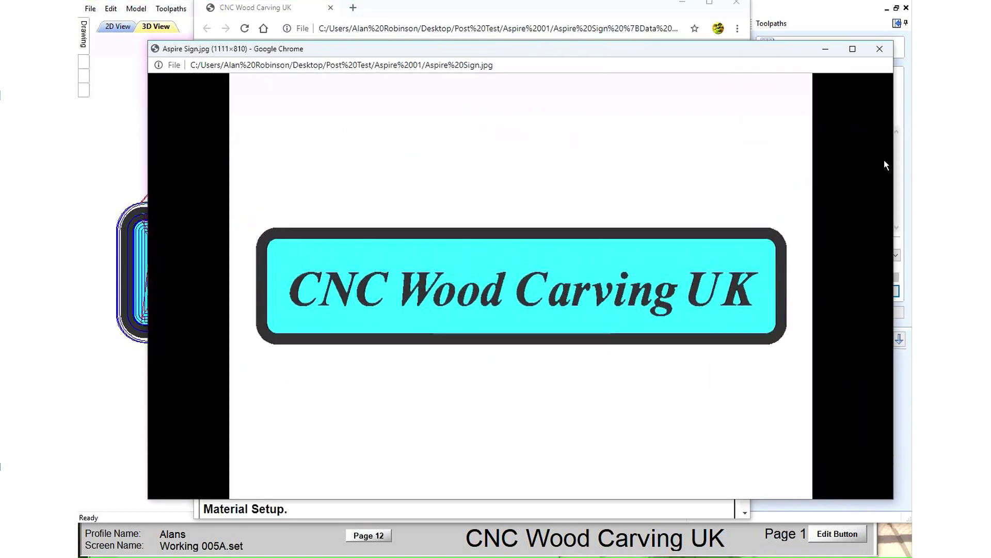
click(879, 48)
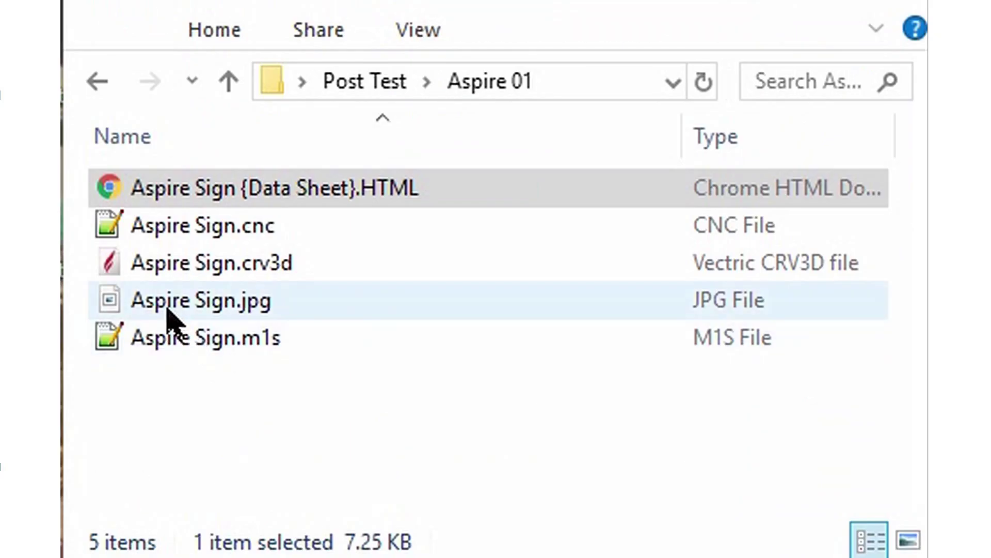
Open Aspire Sign.jpg in Paint, crop it to just the CNC Wood Carving UK sign, and save.
click(164, 306)
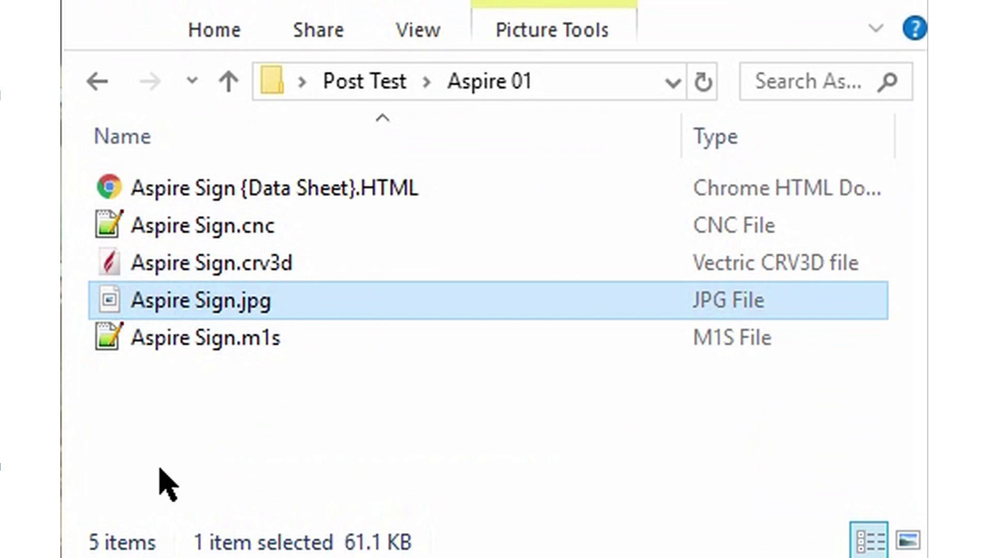
double_click(152, 299)
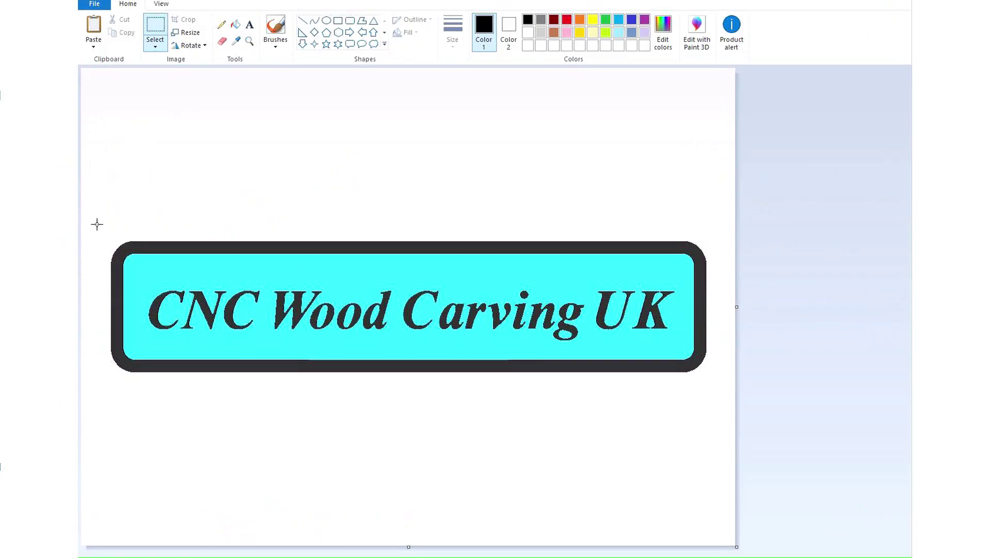
drag(97, 224, 730, 389)
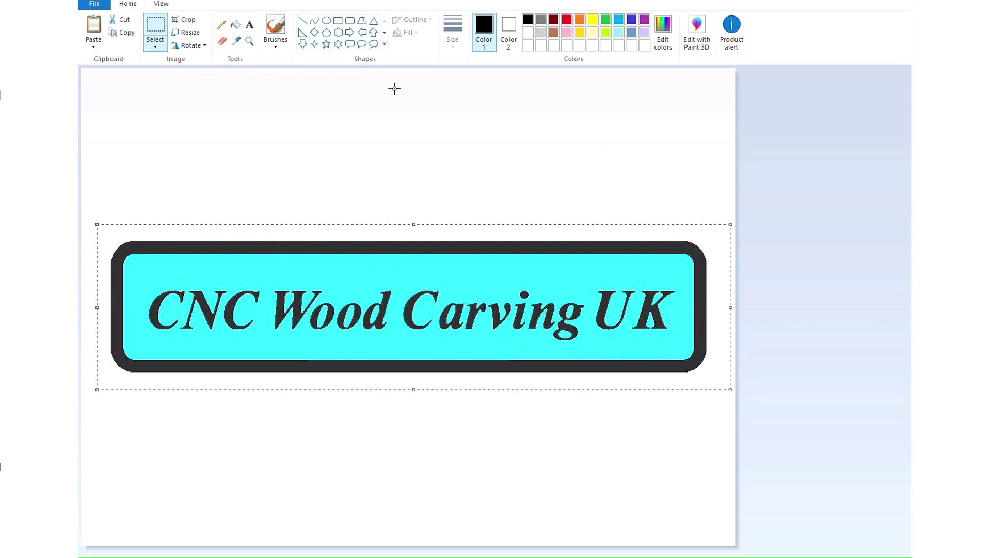
click(183, 20)
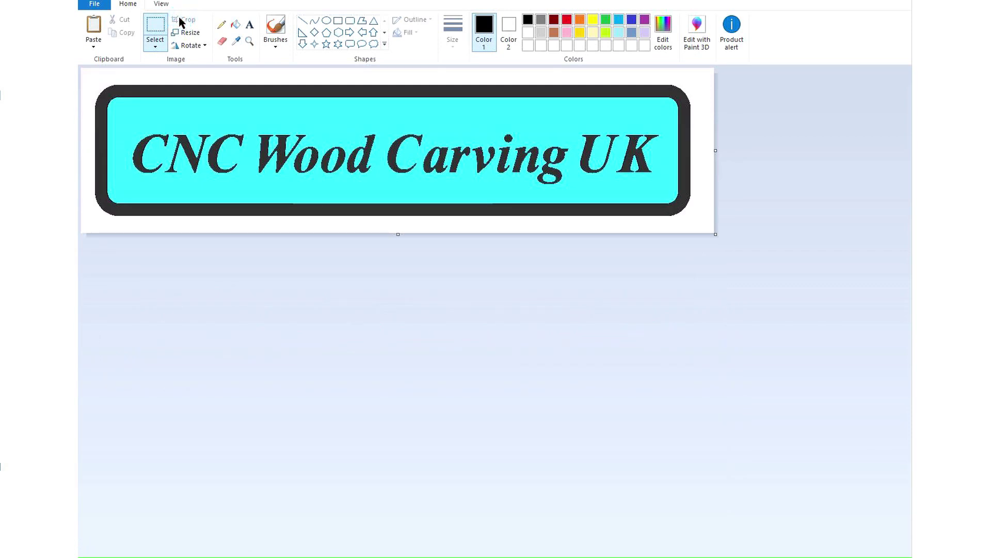
click(95, 5)
click(101, 76)
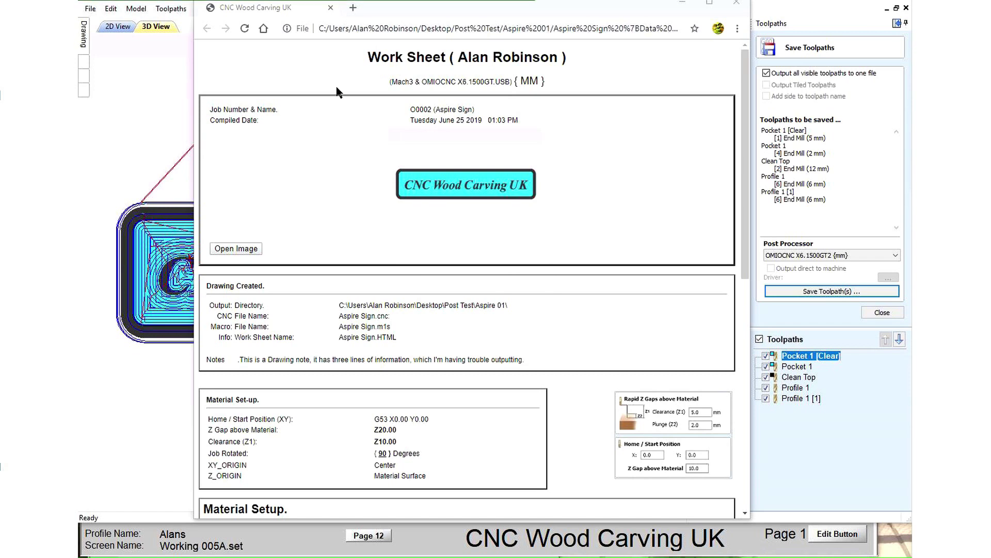
Reload the work sheet, view the cropped sign image enlarged, then close the image and work sheet.
click(244, 30)
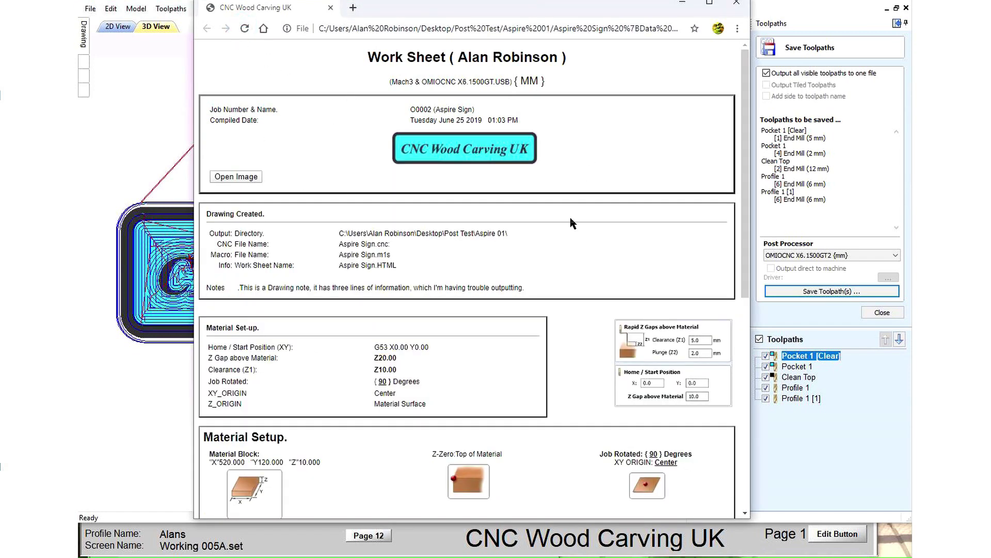
click(232, 178)
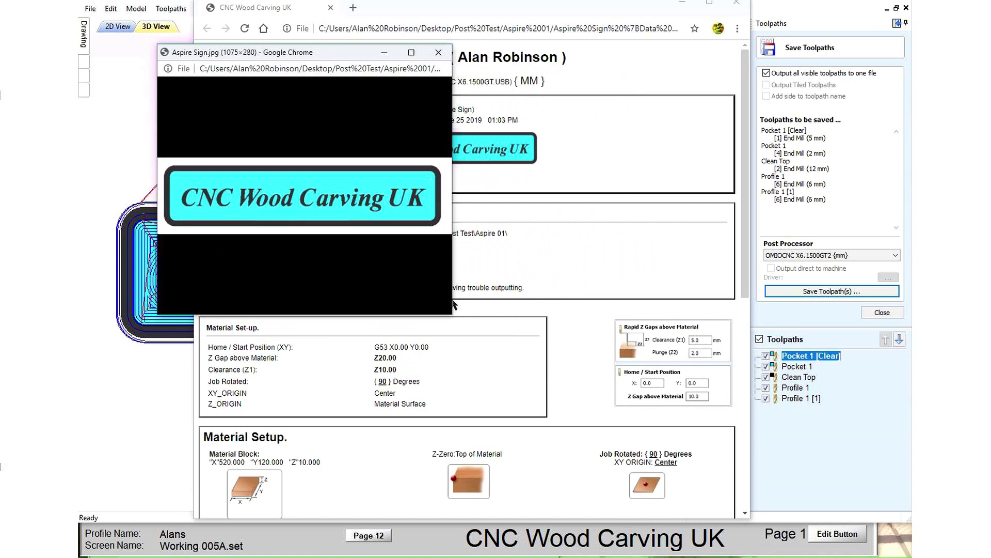
drag(453, 302, 849, 258)
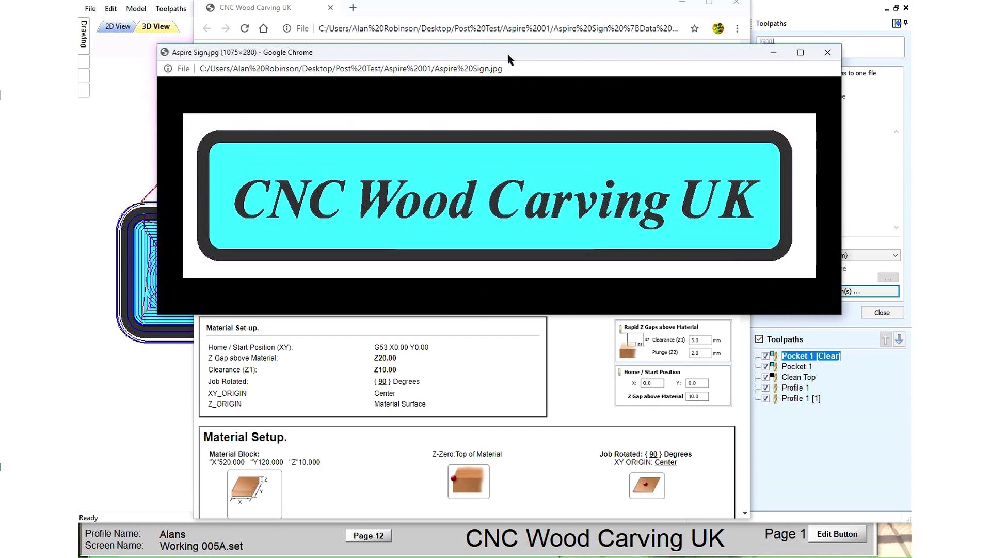
drag(509, 54, 452, 102)
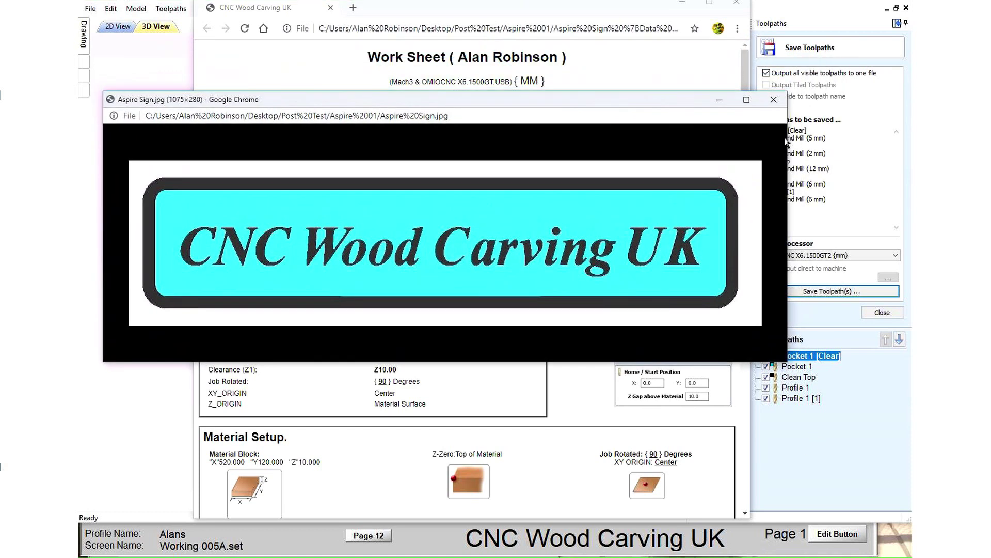
click(774, 100)
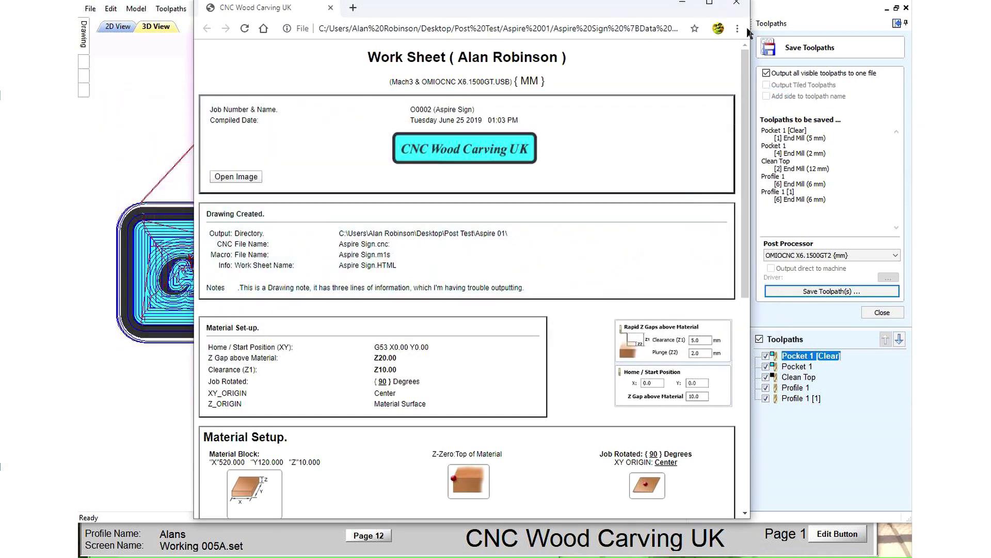
click(737, 3)
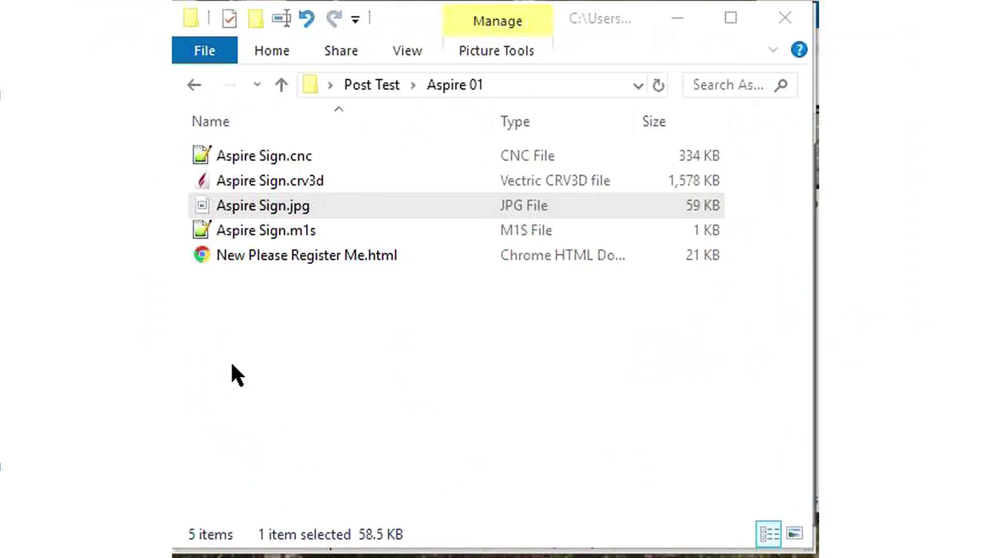
Open Aspire Sign.m1s from the Aspire 01 folder in Notepad++.
click(236, 232)
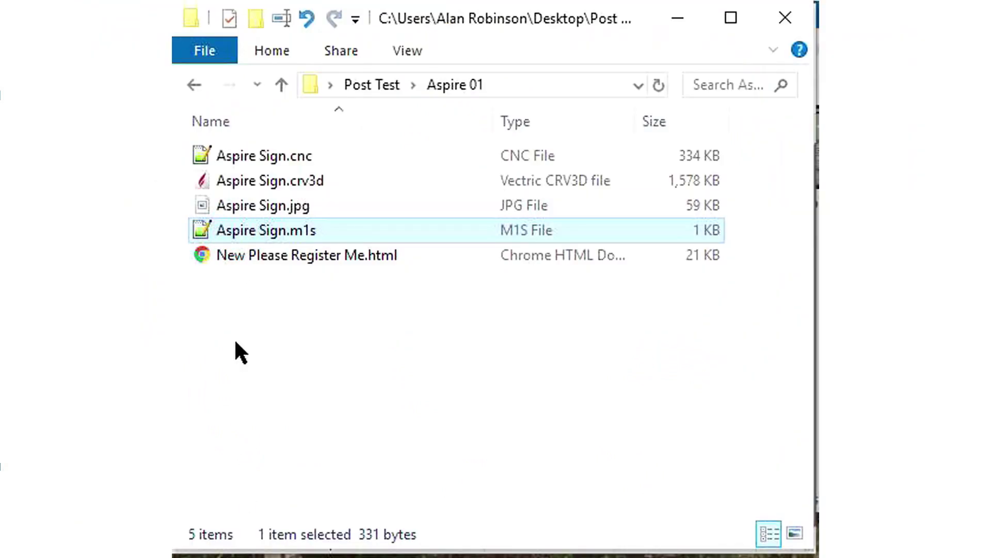
double_click(239, 231)
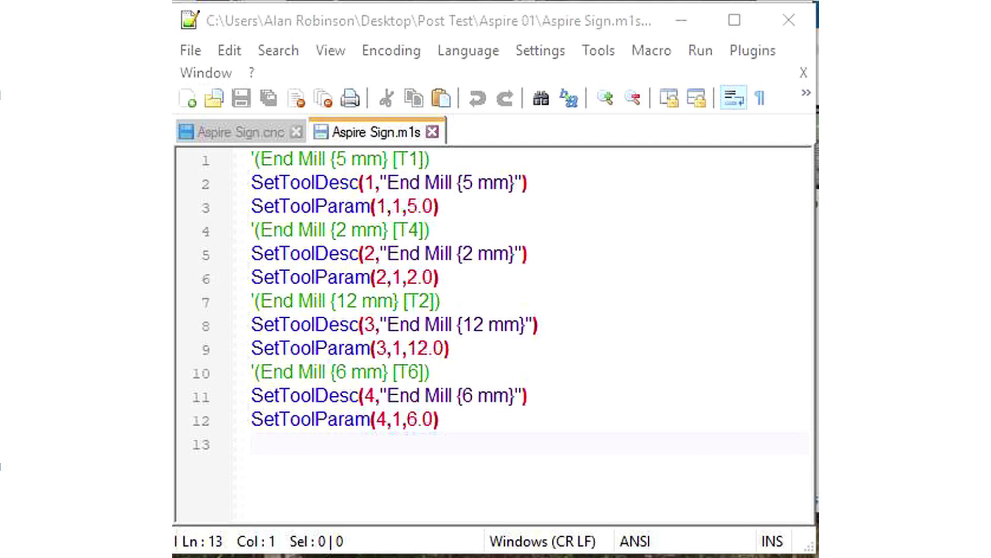
Review the description and diameter lines for tool 1 and tool 2 (2 mm mill).
click(547, 181)
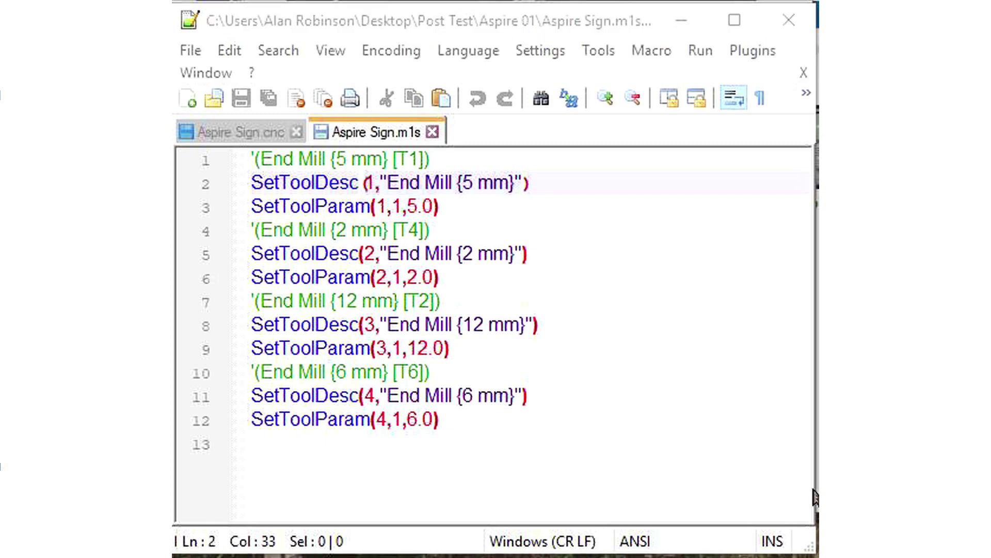
click(465, 205)
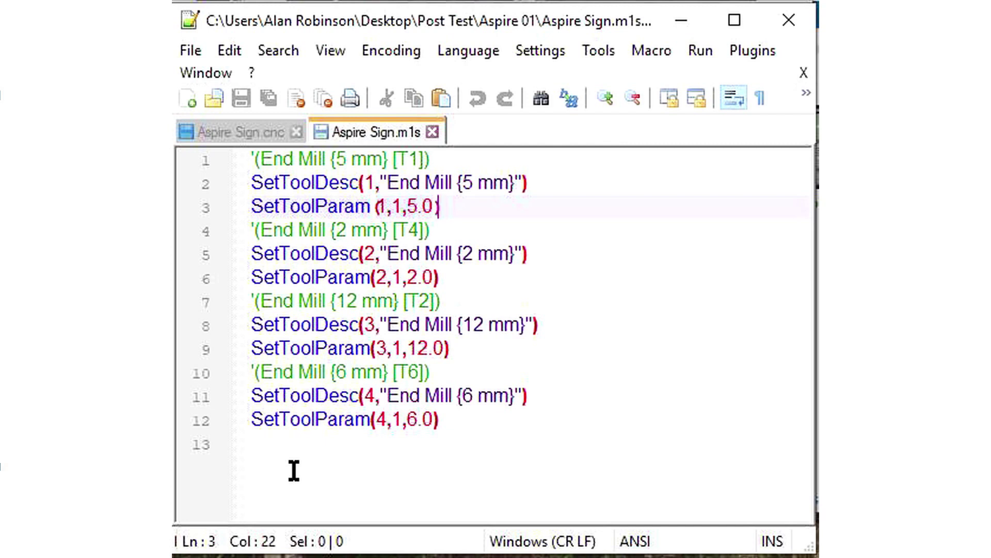
key(alt+Tab)
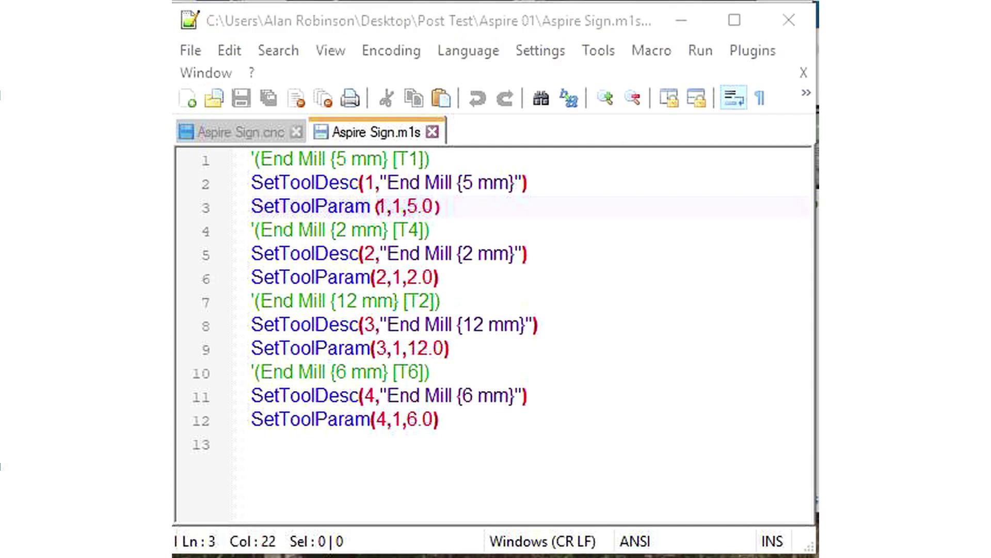
click(450, 230)
click(550, 253)
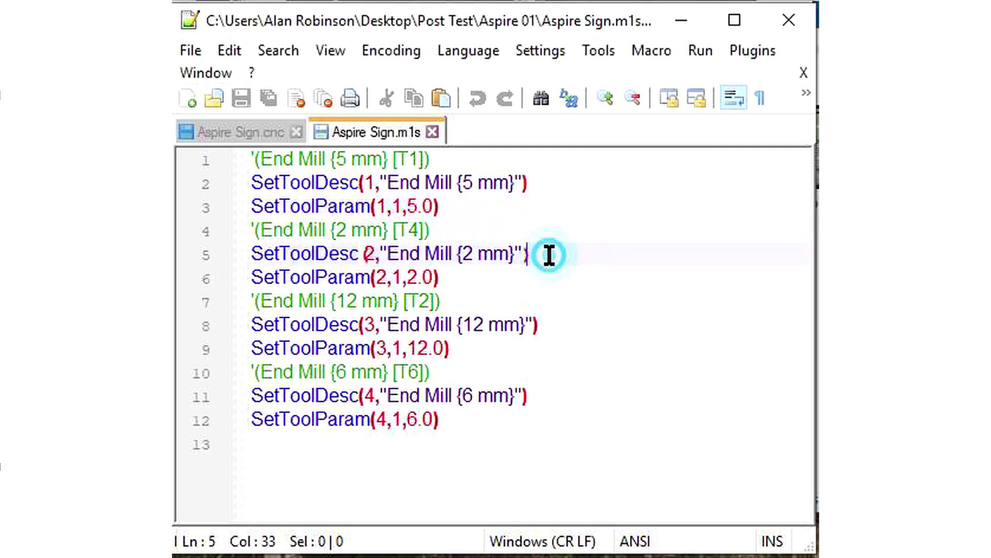
click(457, 278)
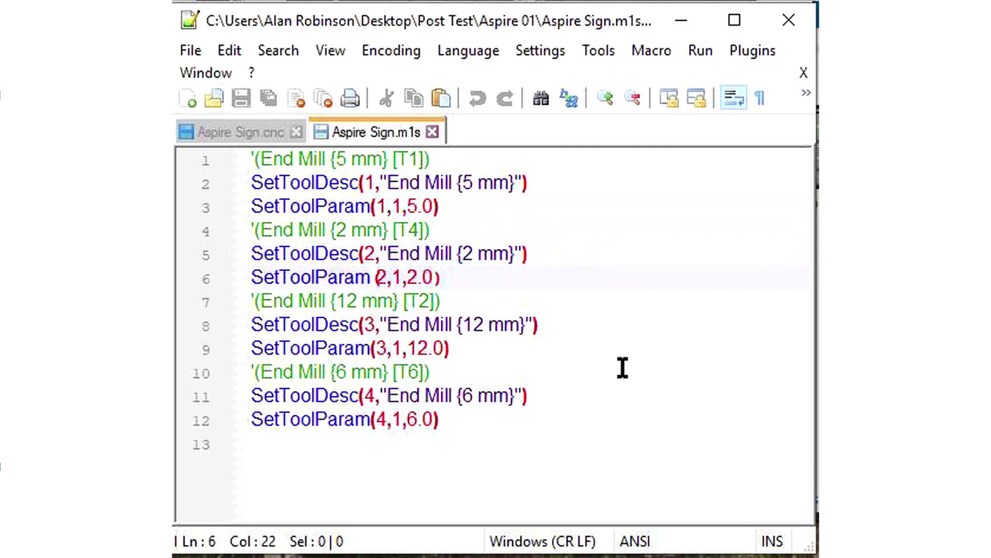
Review the lines for tool 3 (12 mm mill) and tool 4 (6 mm mill) to the macro's end.
click(464, 303)
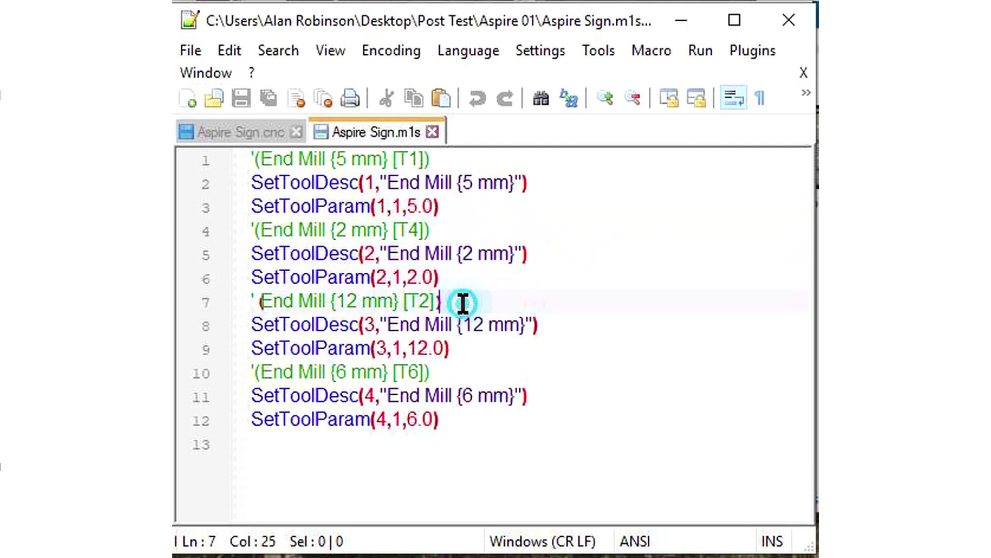
click(566, 327)
click(472, 348)
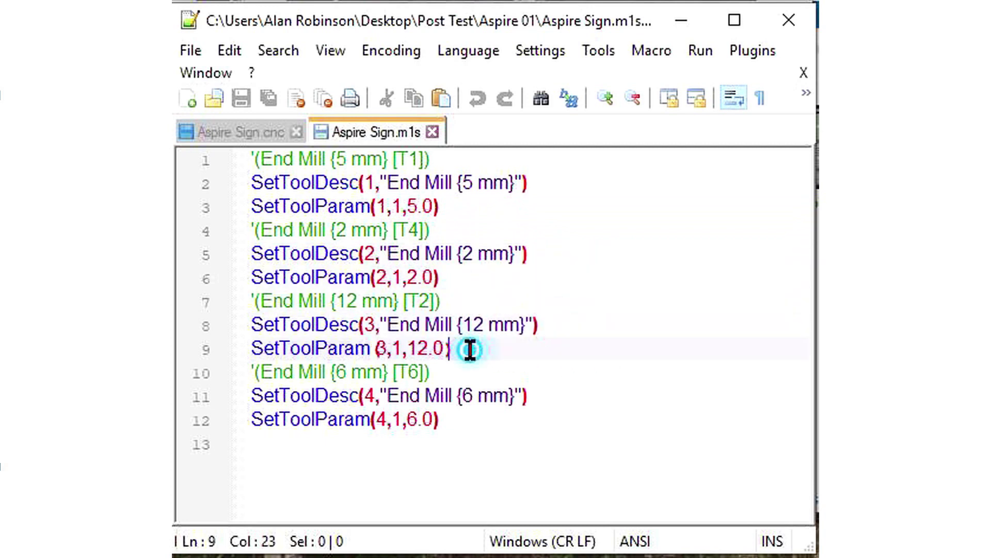
click(465, 373)
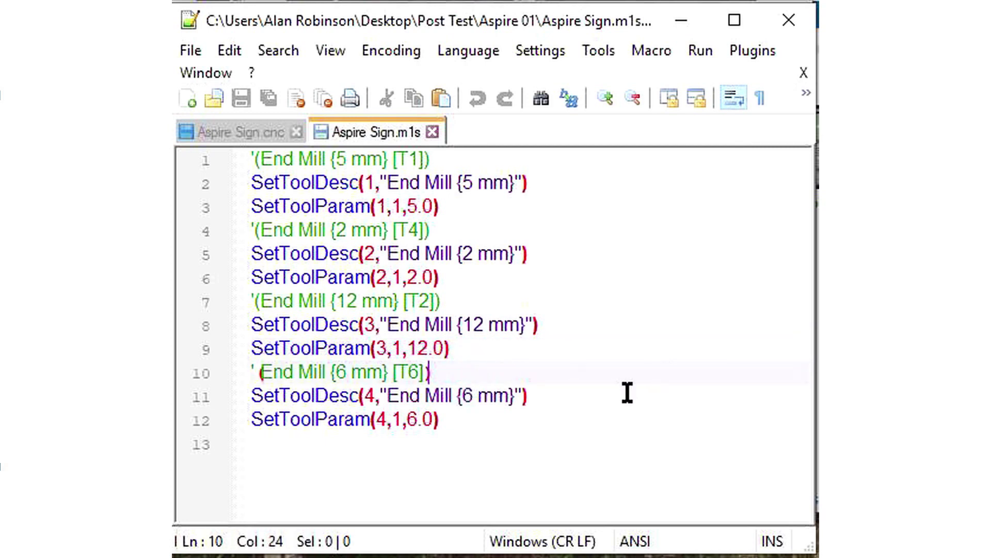
click(559, 397)
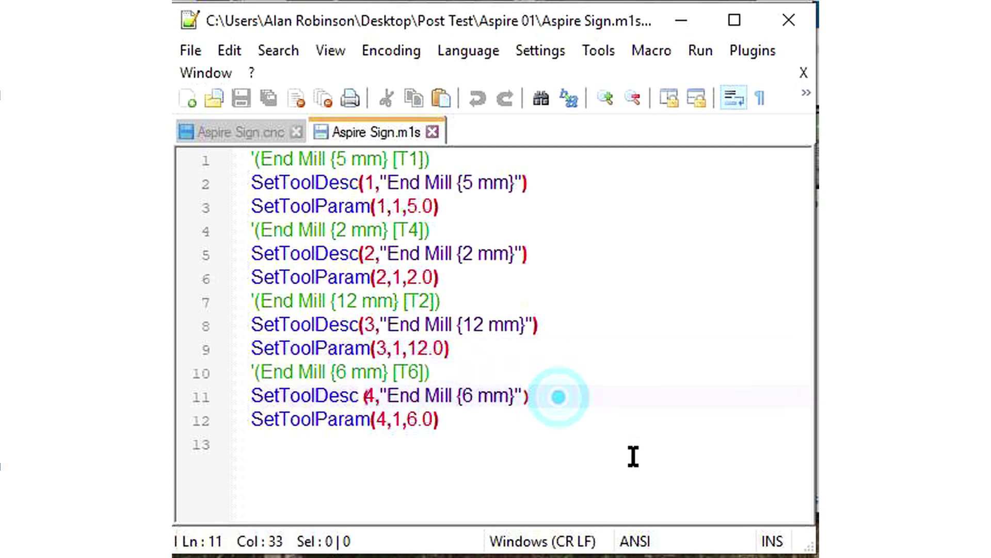
click(467, 421)
click(266, 461)
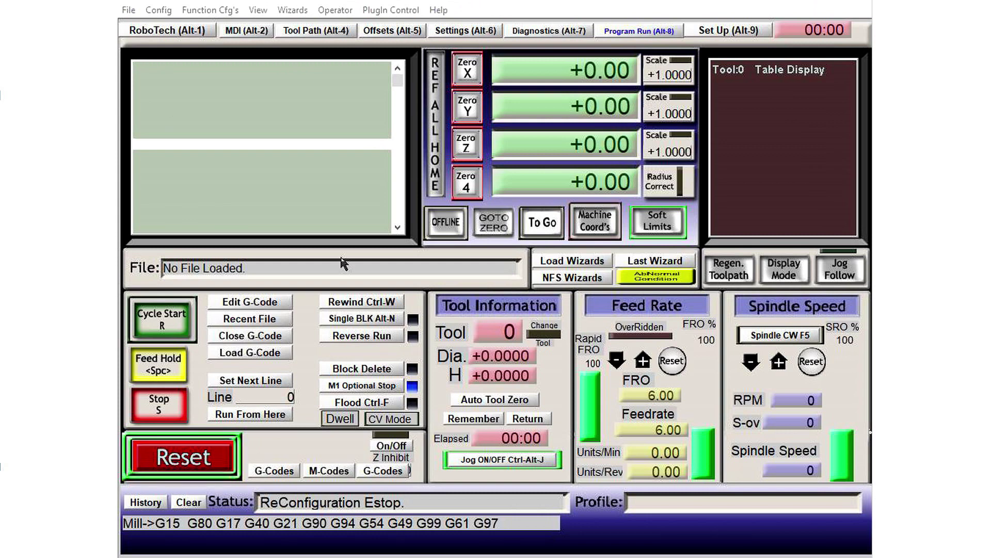
click(156, 10)
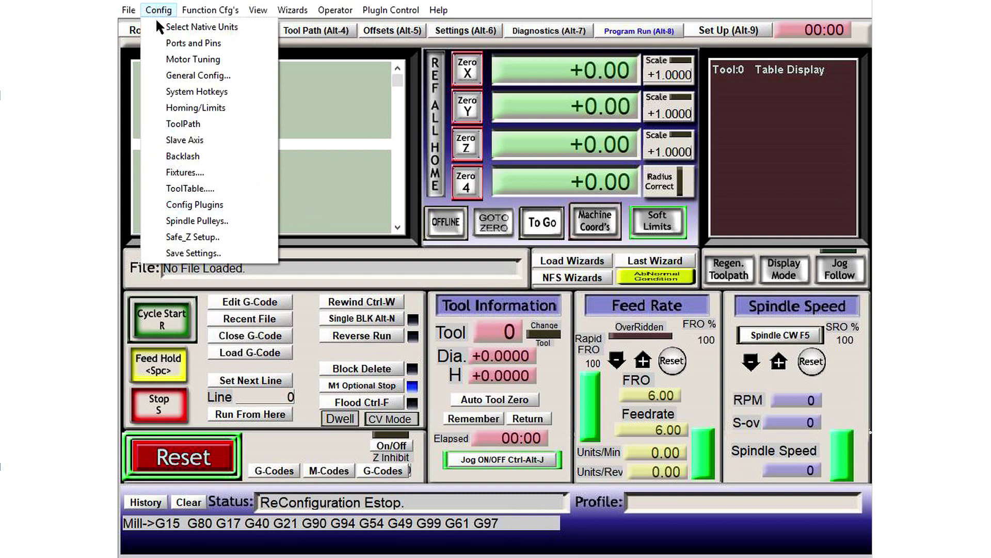
click(181, 189)
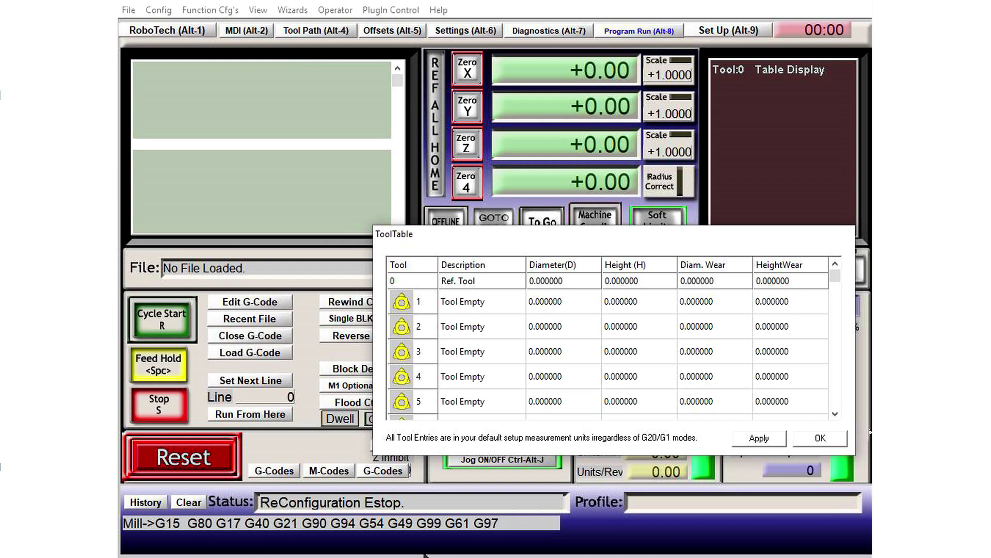
click(819, 441)
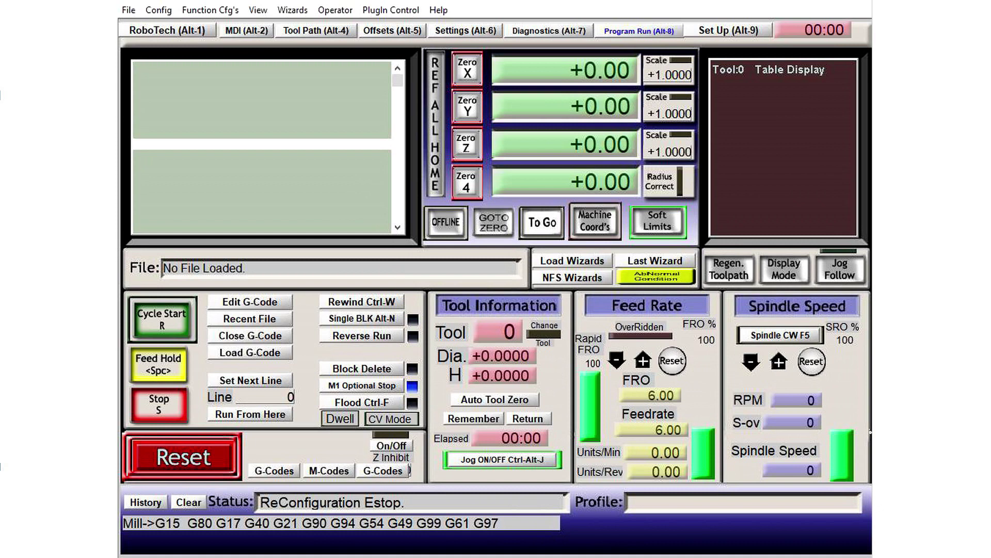
Open Aspire Sign.m1s in Mach3's VB Script Editor via Operator options.
click(330, 10)
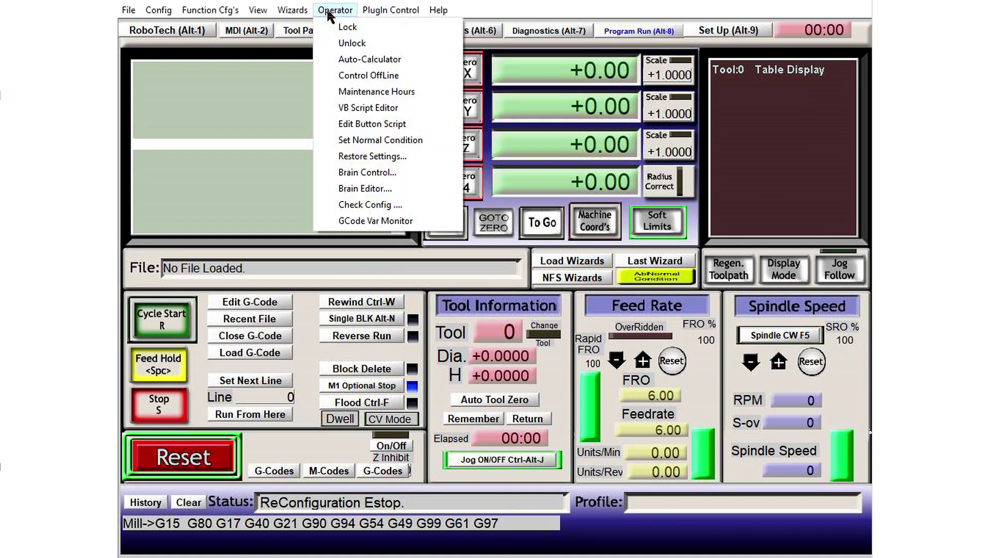
click(350, 108)
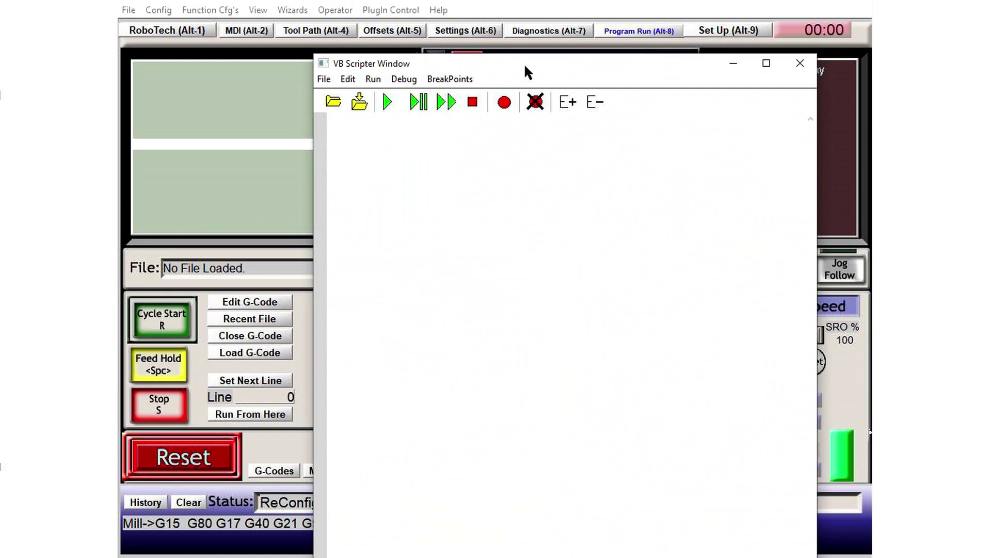
drag(528, 72, 524, 65)
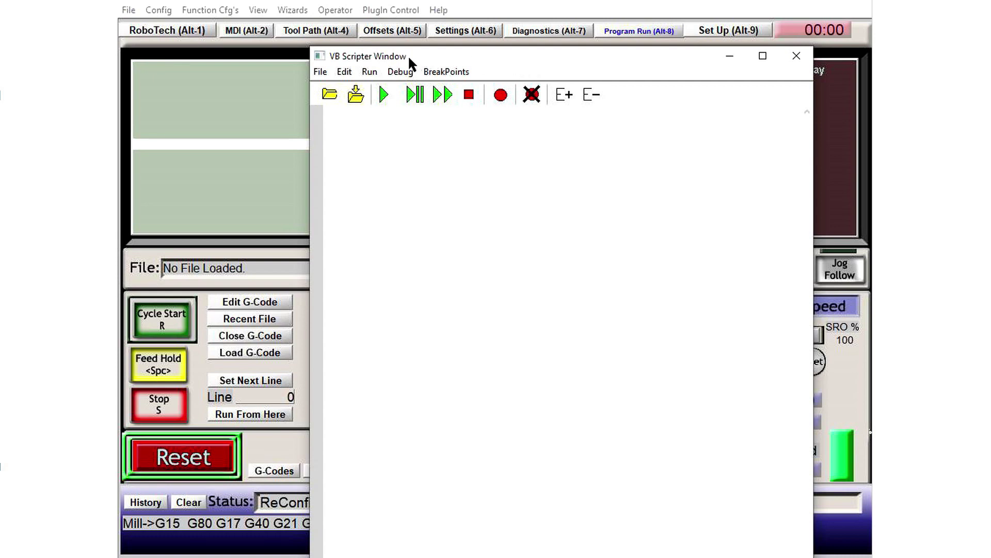
click(330, 94)
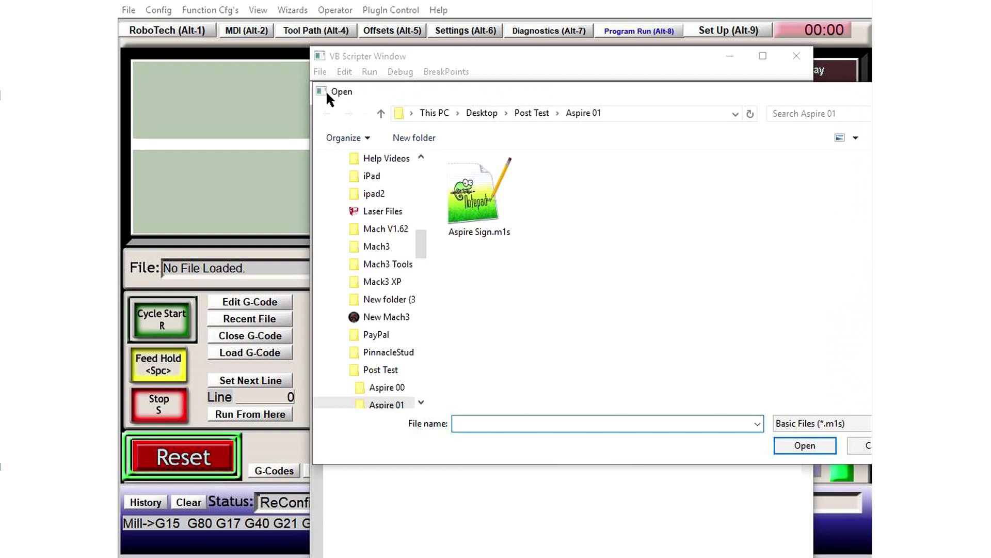
click(479, 196)
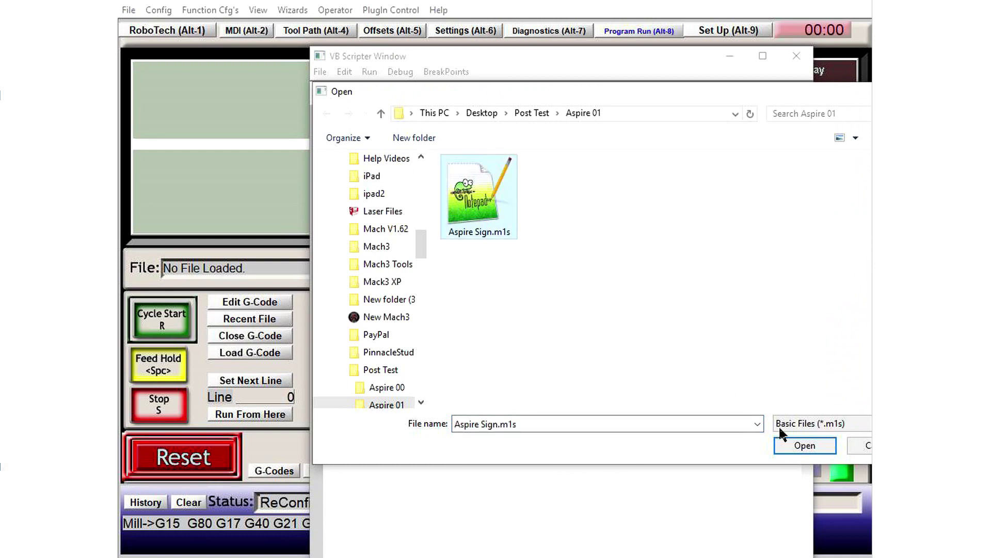
click(805, 445)
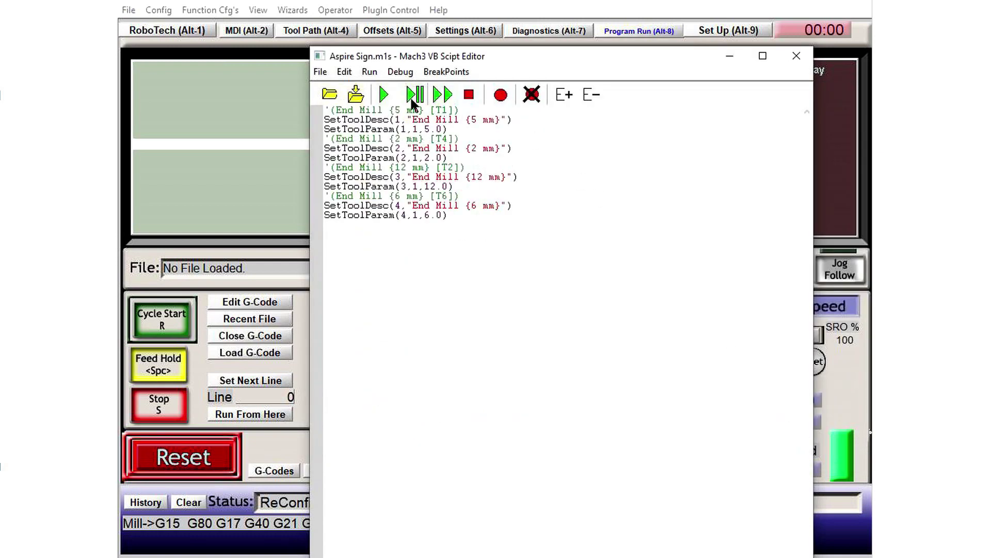
Run the tool script, then close the editor without saving changes.
click(383, 93)
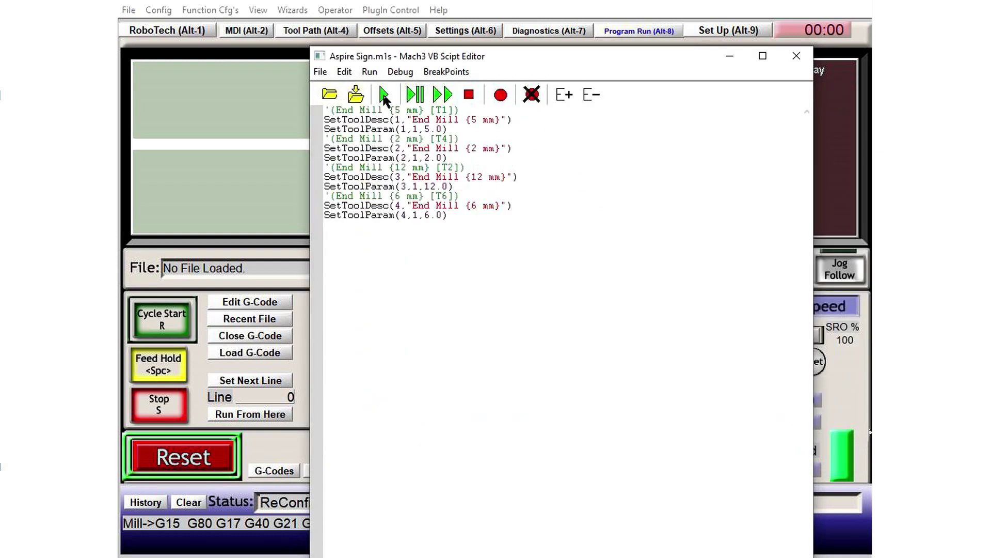
click(798, 55)
click(565, 355)
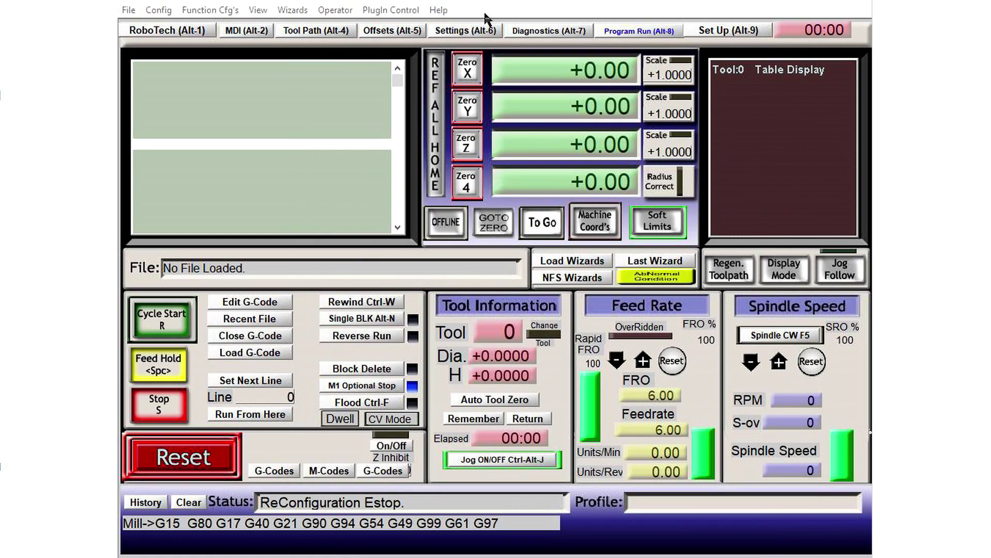
click(157, 10)
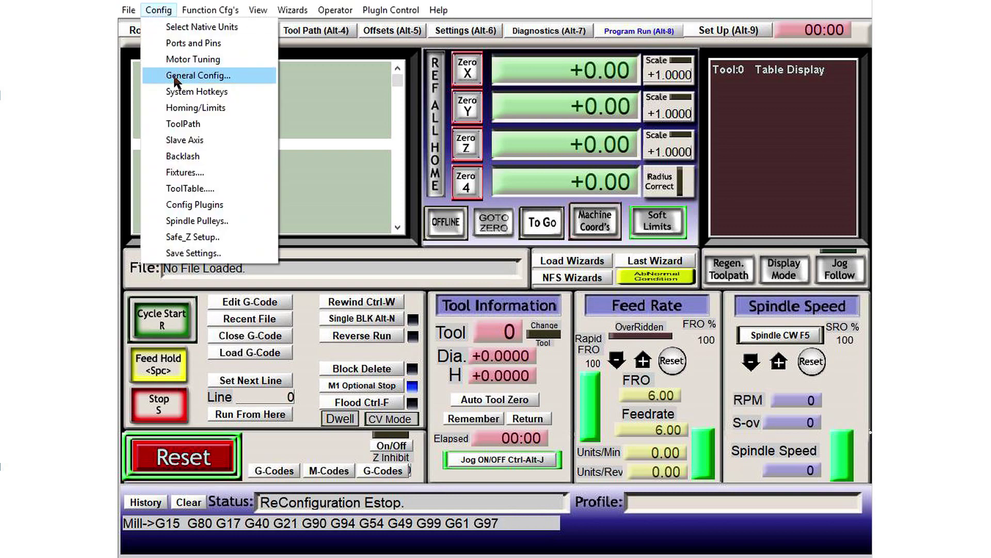
click(186, 188)
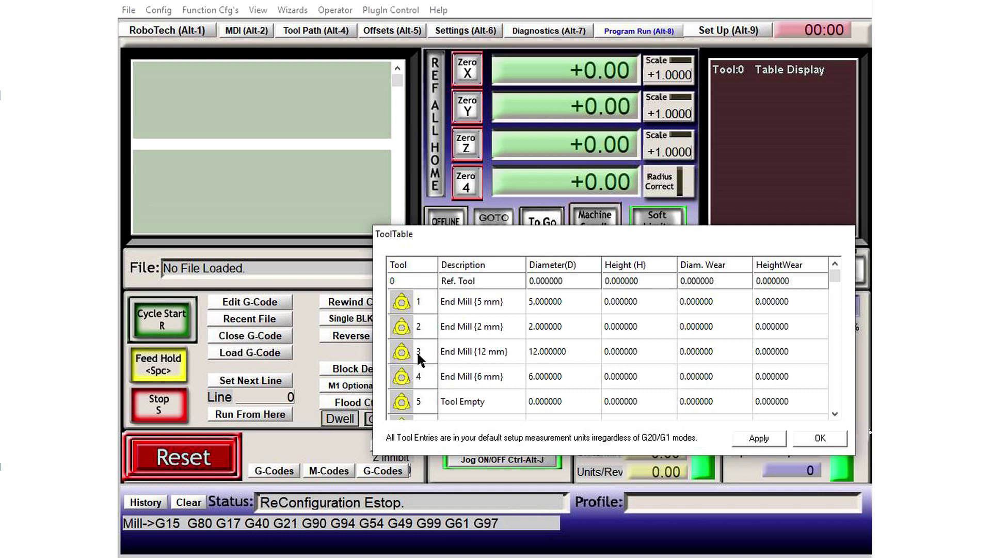
click(631, 356)
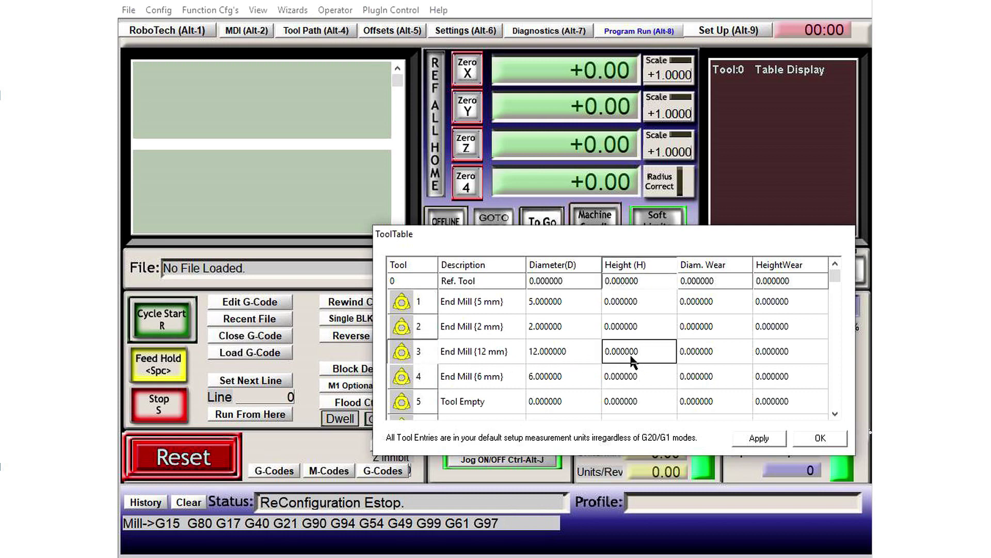
click(818, 443)
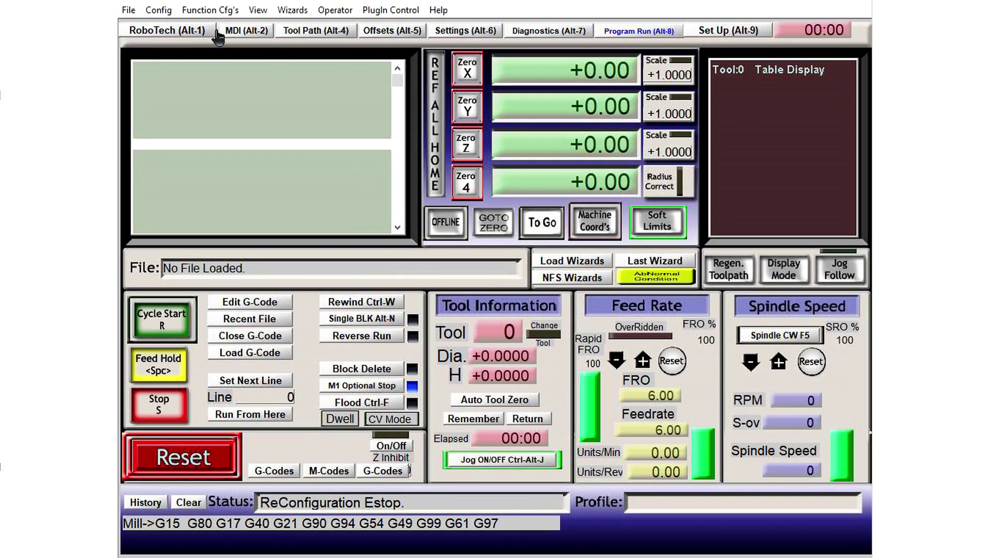
Load Aspire Sign.m1s into the VB Script Editor from Operator > VB Script Editor.
click(335, 11)
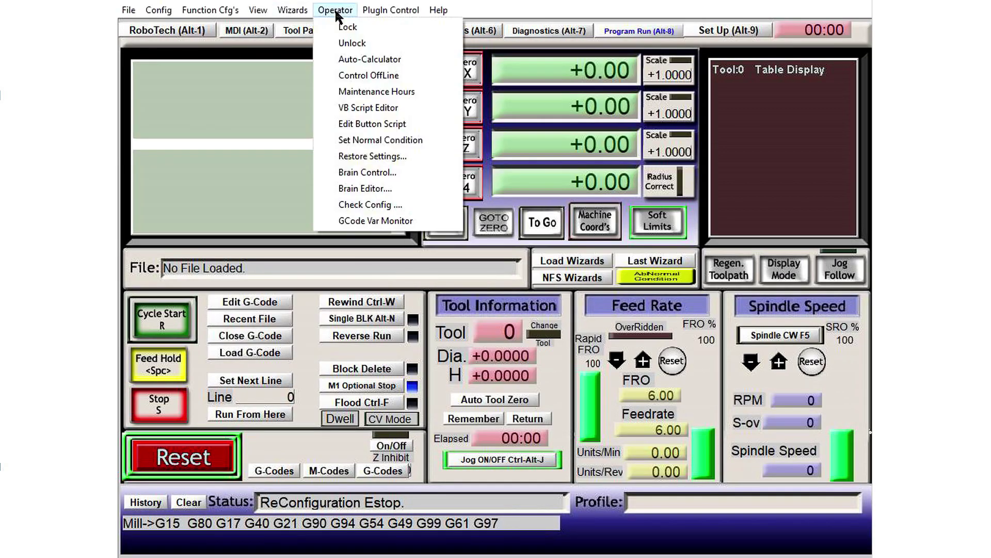
click(355, 111)
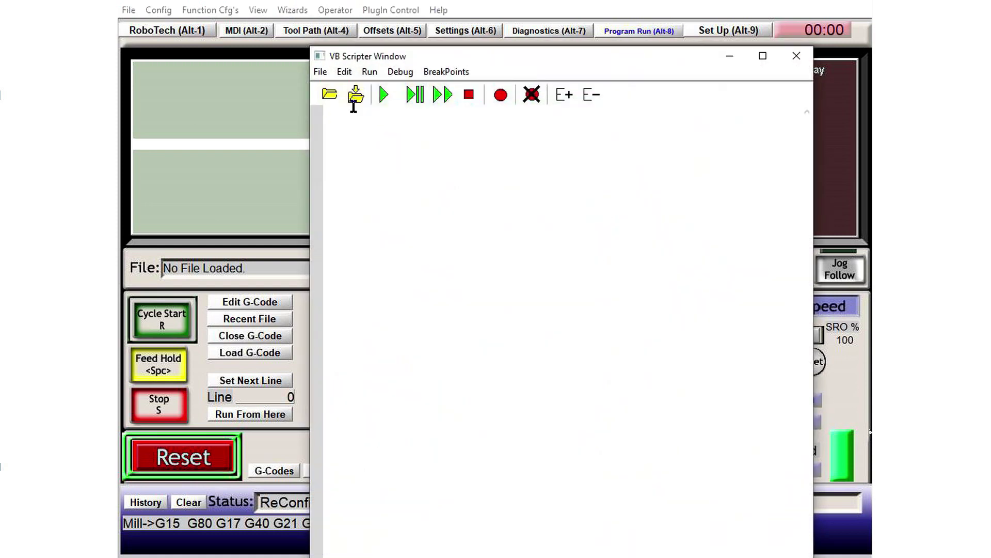
click(330, 95)
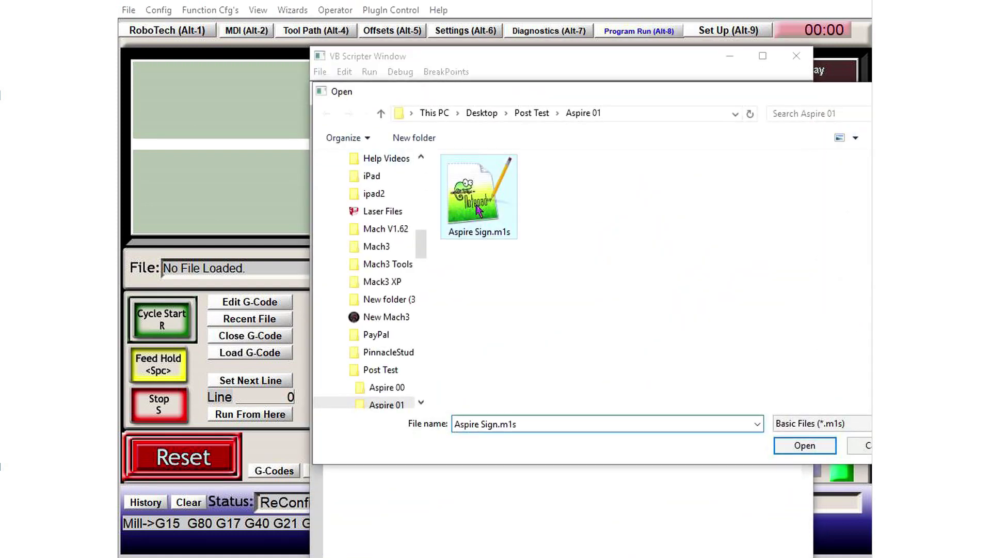
double_click(477, 202)
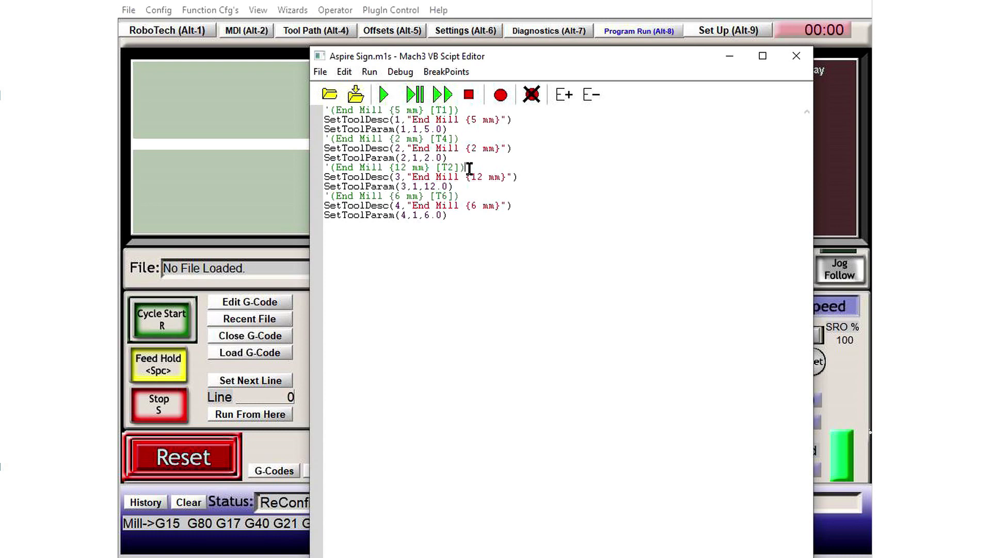
Insert blank lines under tool 3's lines and paste a copy of SetToolParam(3,1,12.0) below.
click(518, 177)
key(Return)
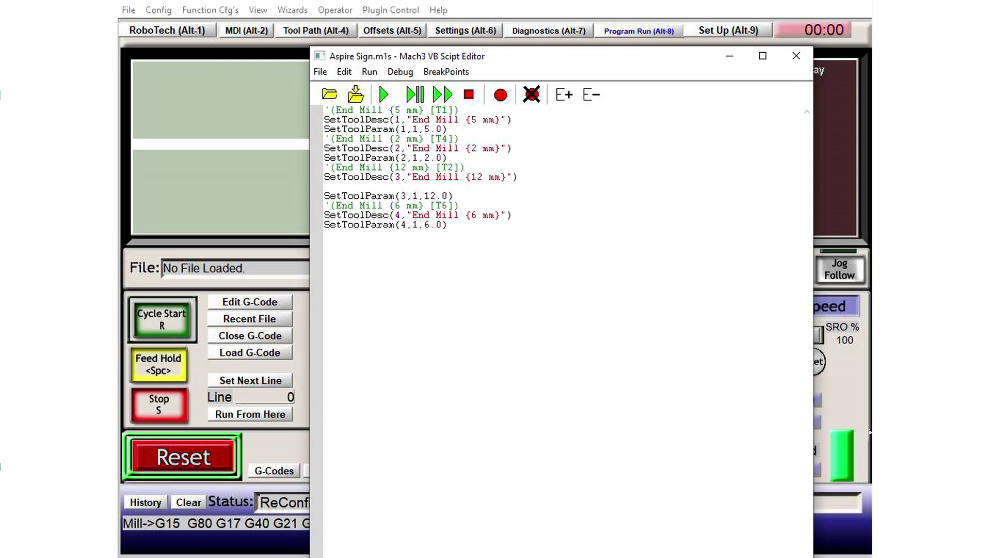
click(458, 196)
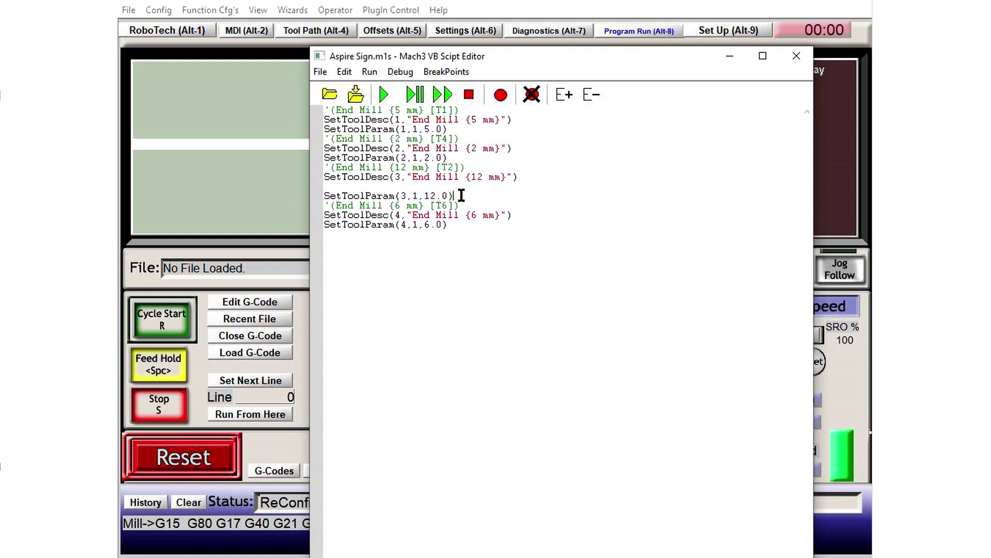
key(Return)
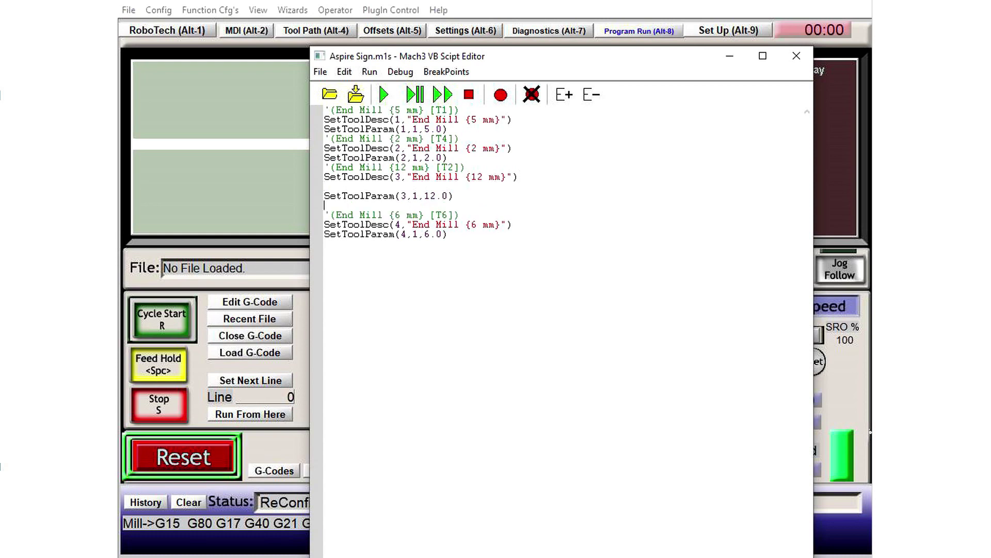
key(Return)
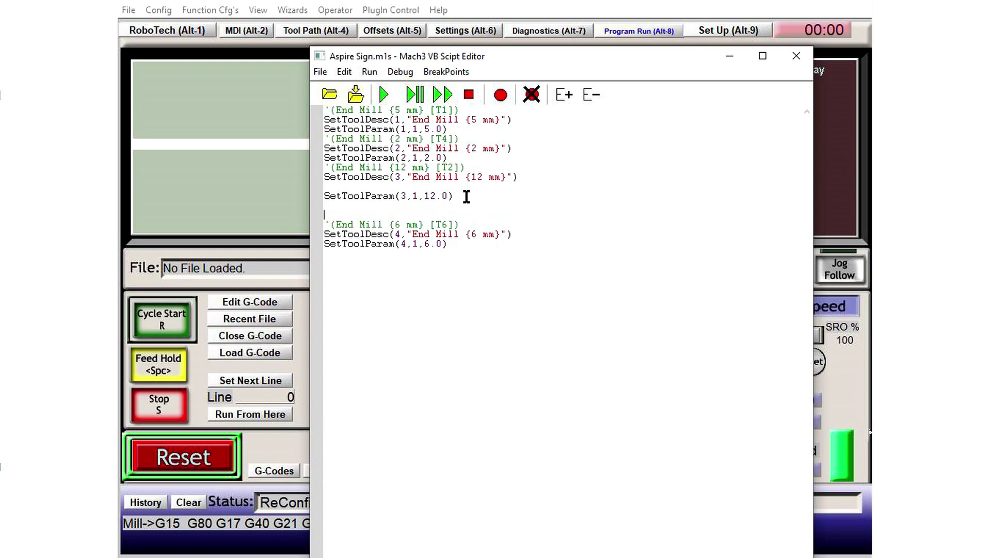
drag(454, 196, 316, 198)
right_click(336, 200)
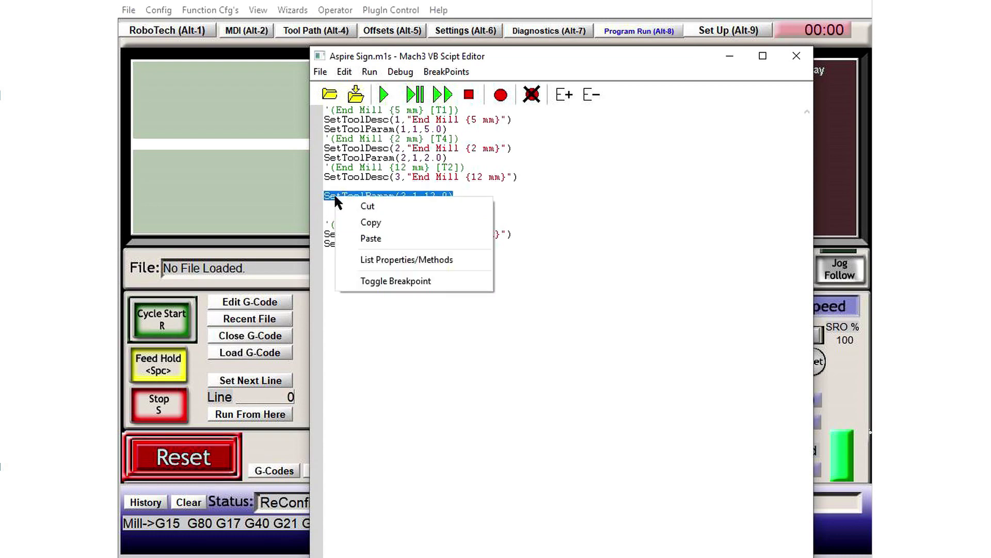
click(373, 223)
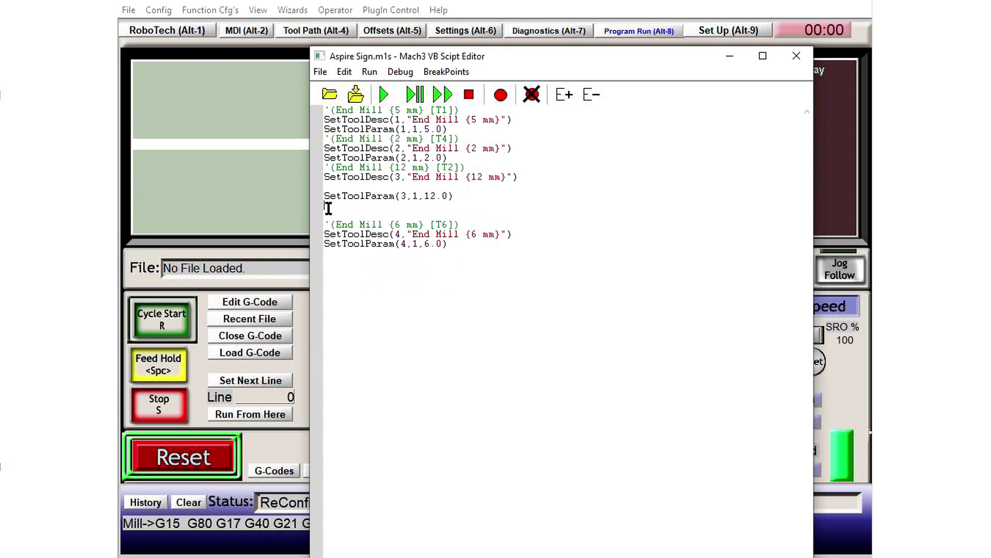
right_click(329, 208)
click(367, 251)
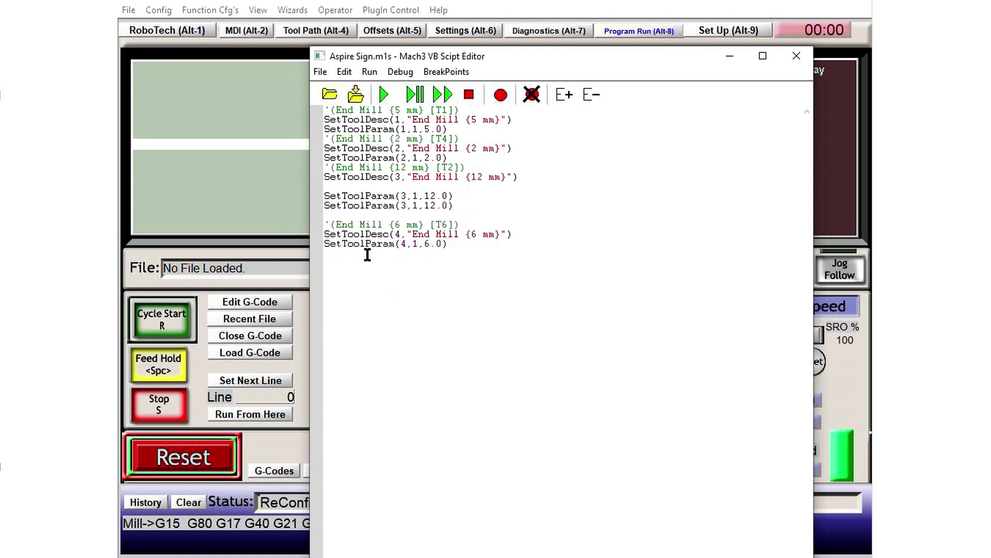
Edit the copy to SetToolParam(3,2,) by changing 1 to 2 and deleting 12.0.
click(419, 206)
key(BackSpace)
text(2)
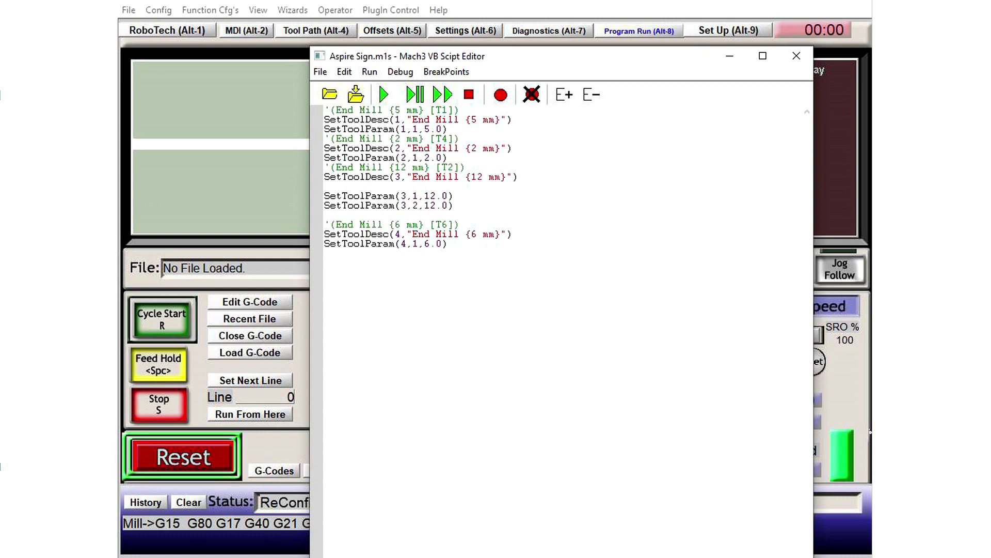
click(447, 205)
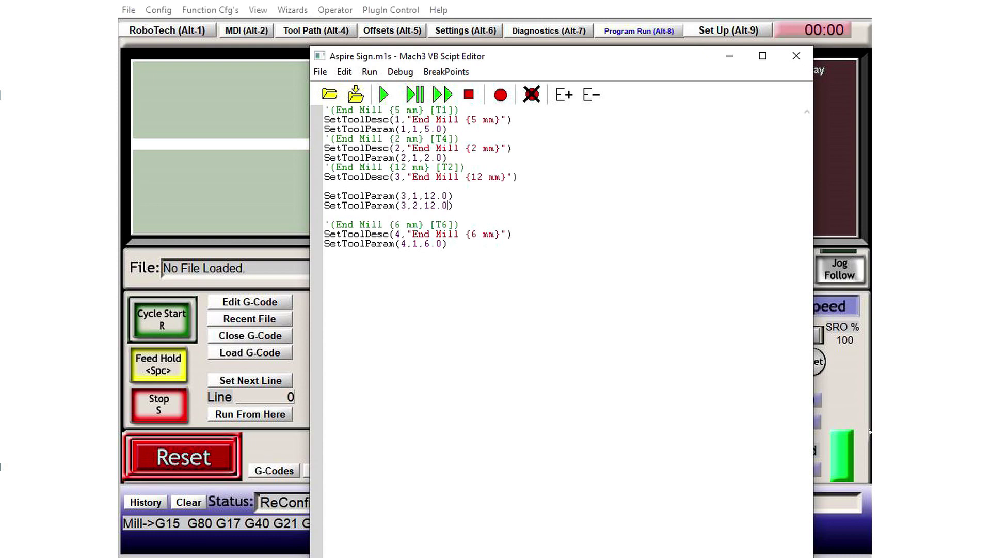
key(BackSpace)
key(BackSpace)
key(BackSpace)
key(BackSpace)
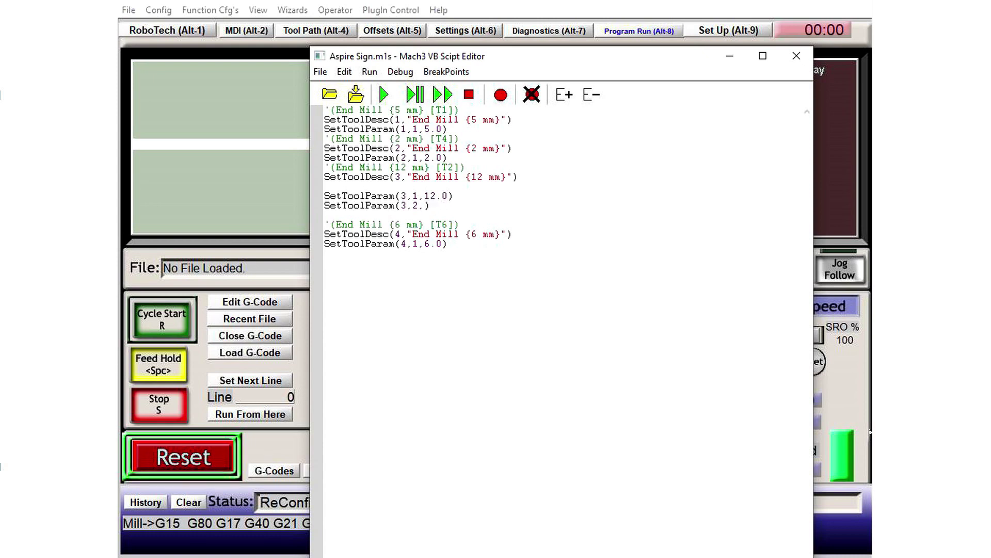